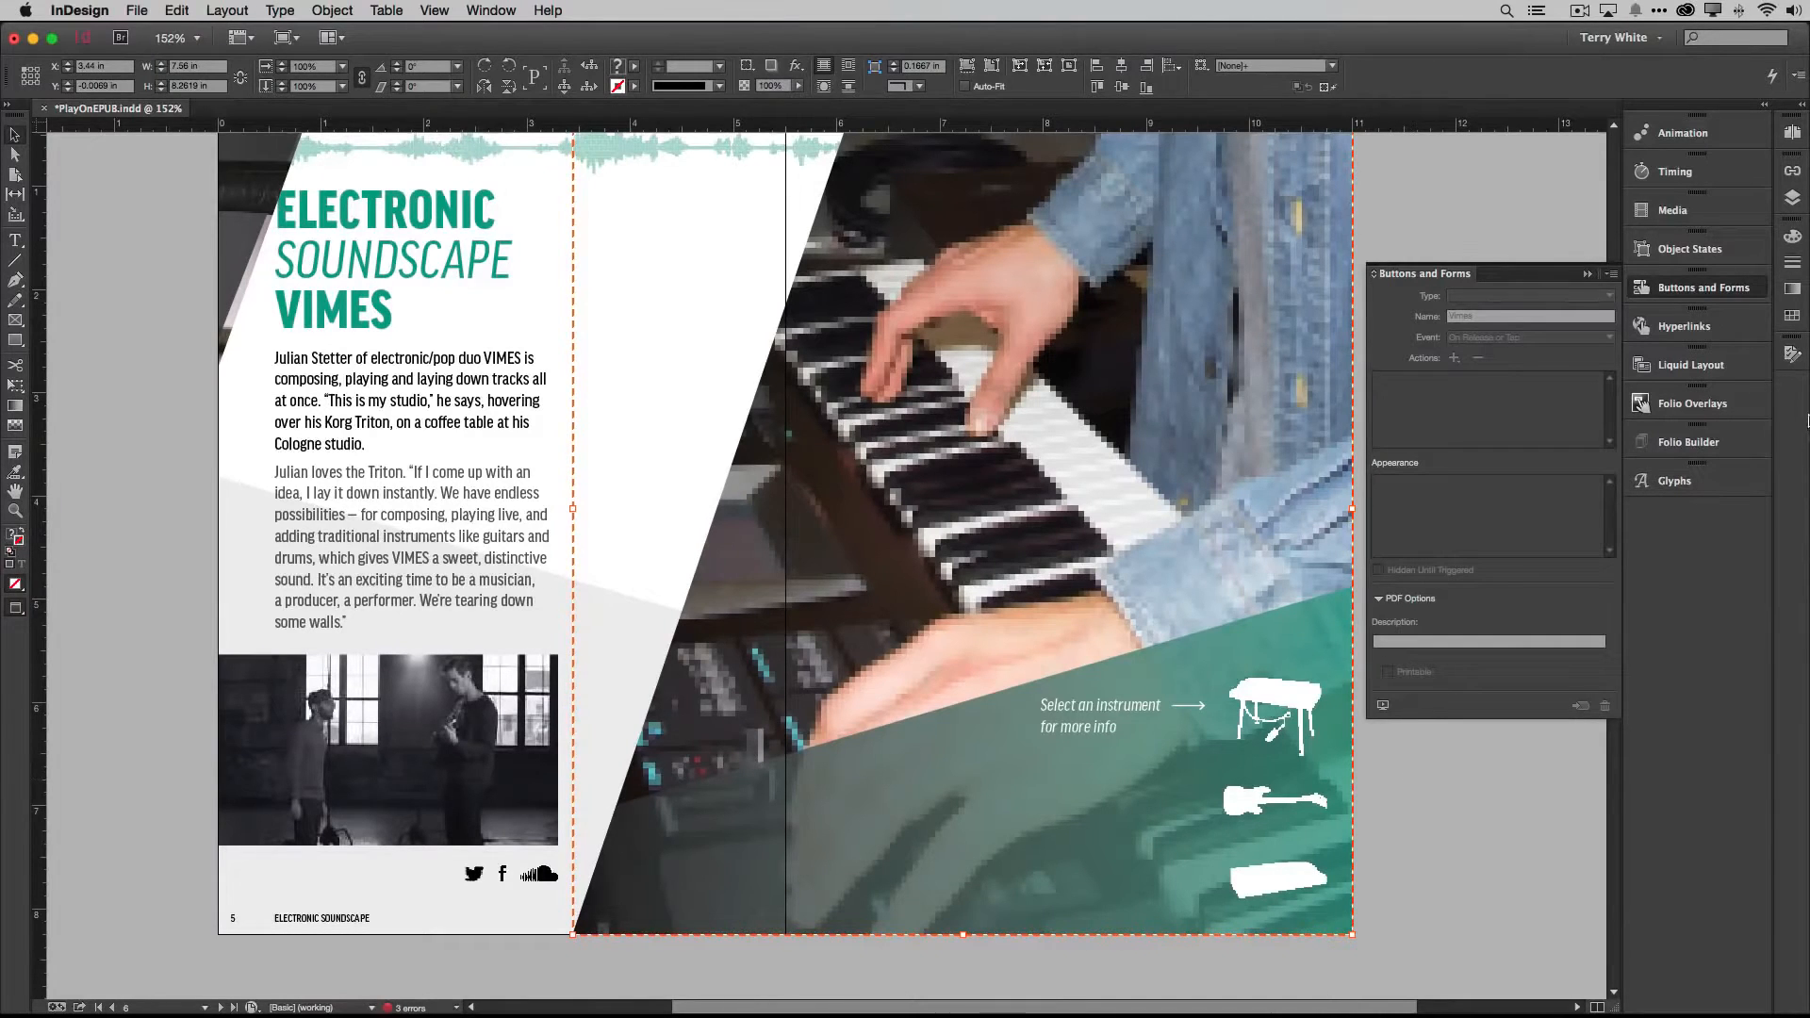
{"action": "left_click", "coordinate": [1587, 274]}
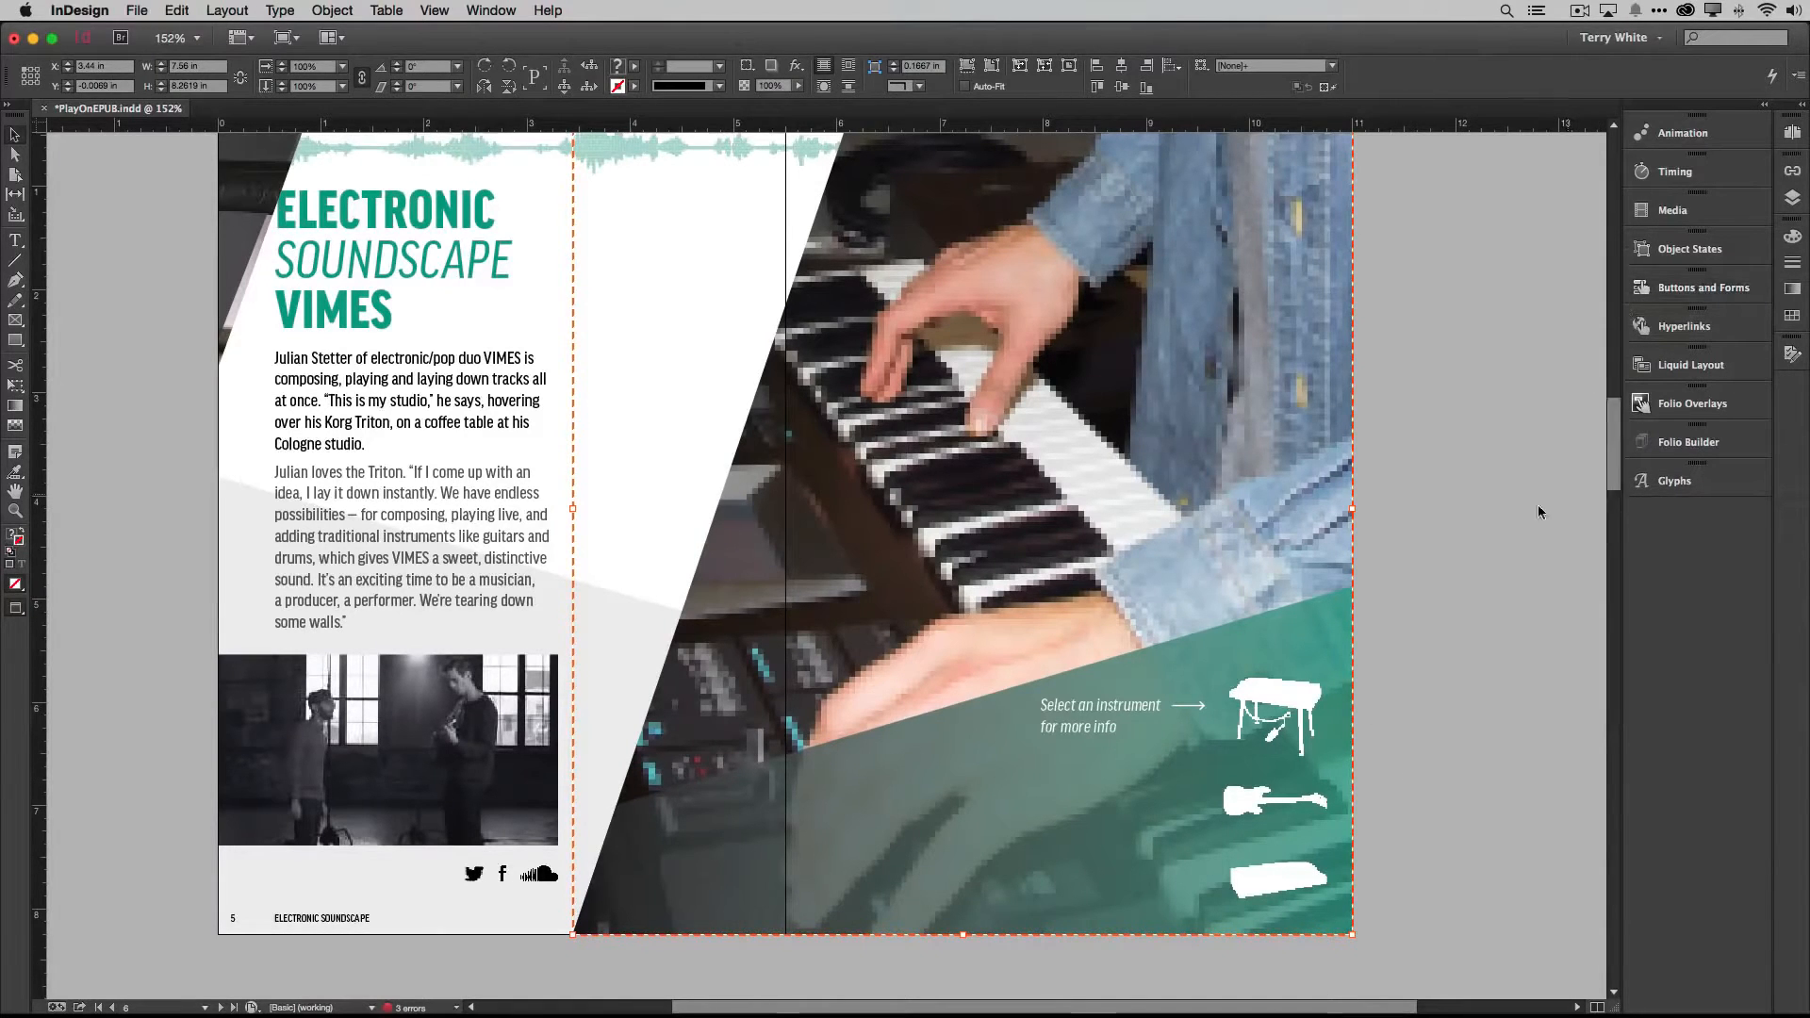
{"action": "left_click", "coordinate": [417, 392]}
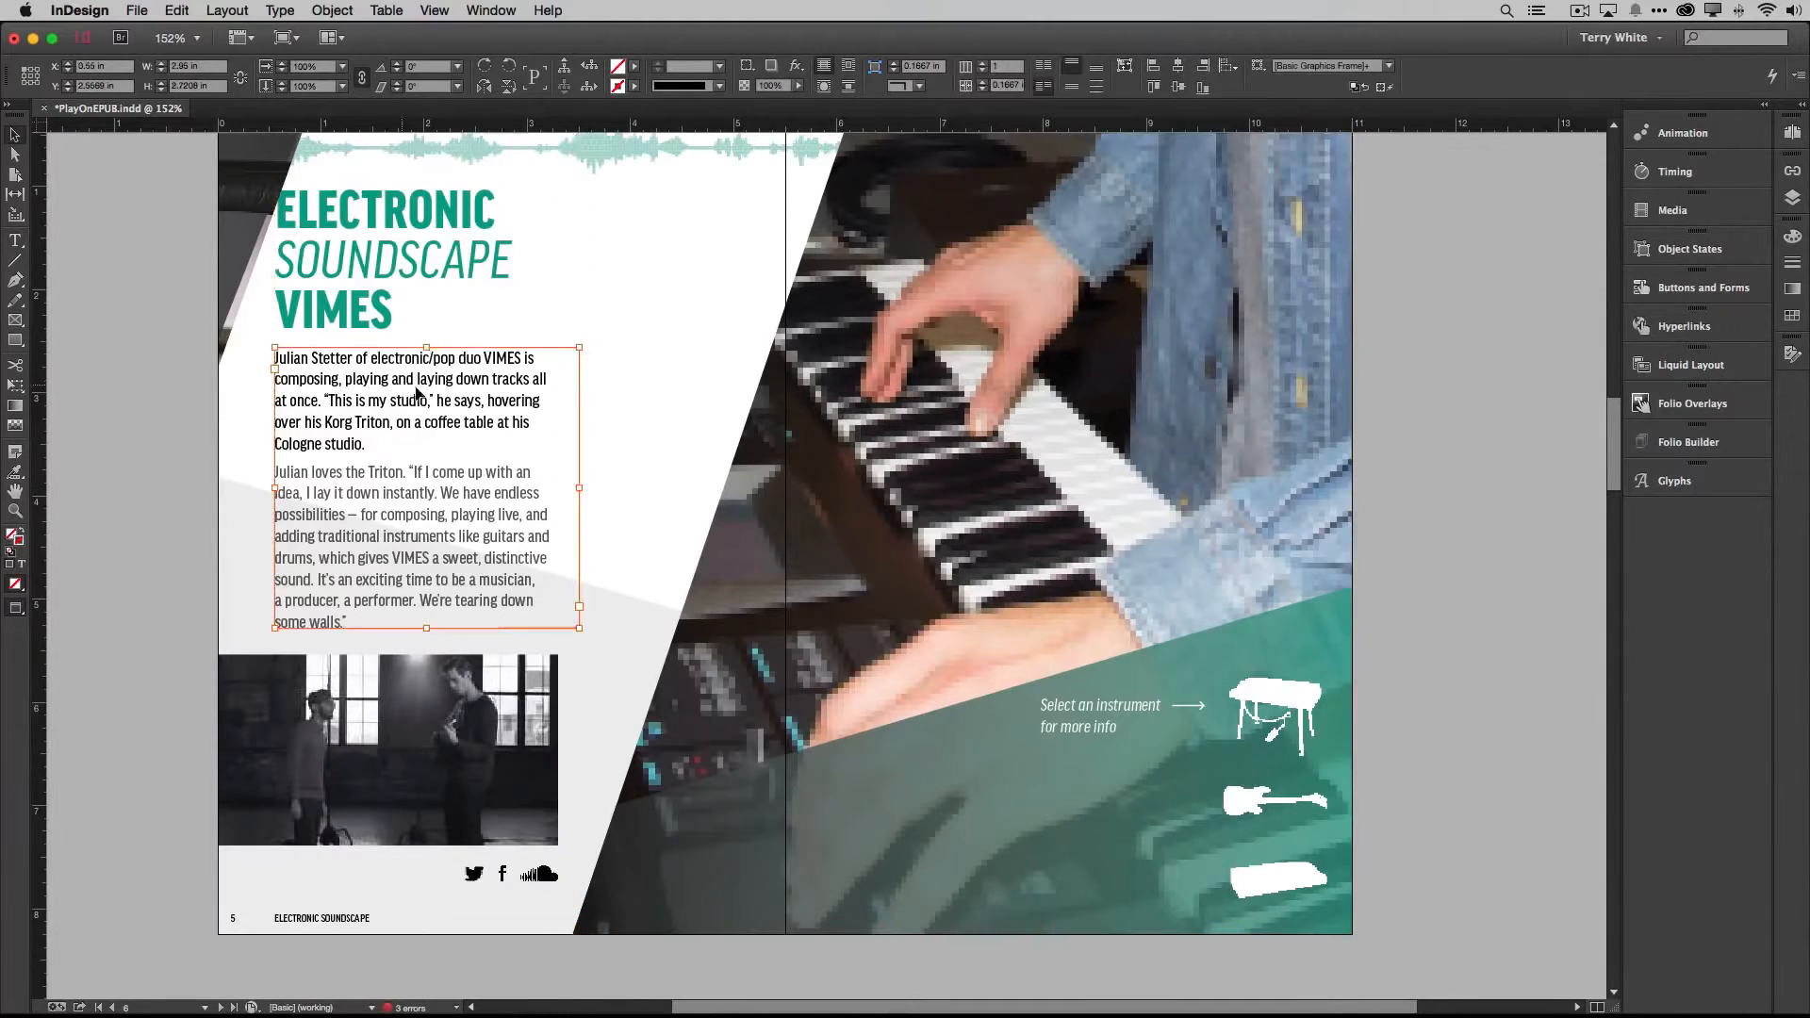
{"action": "double_click", "coordinate": [374, 357]}
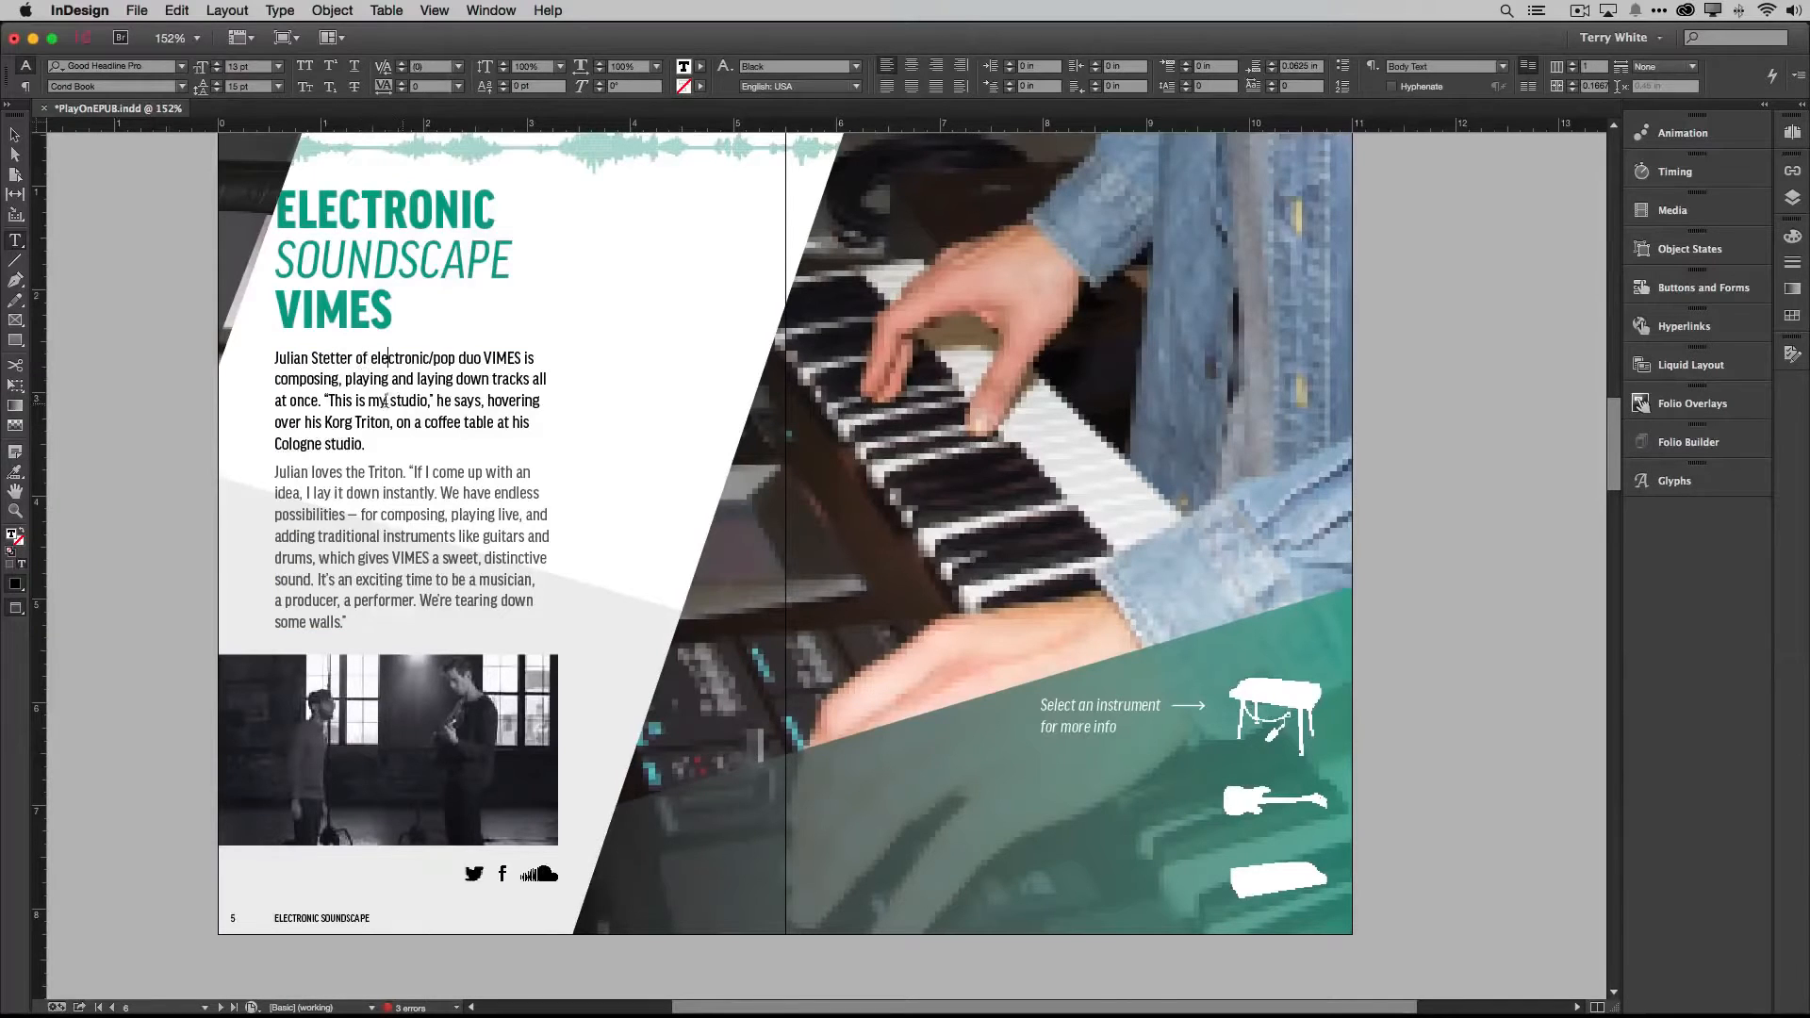
{"action": "left_click_drag", "start_coordinate": [370, 401], "coordinate": [426, 401]}
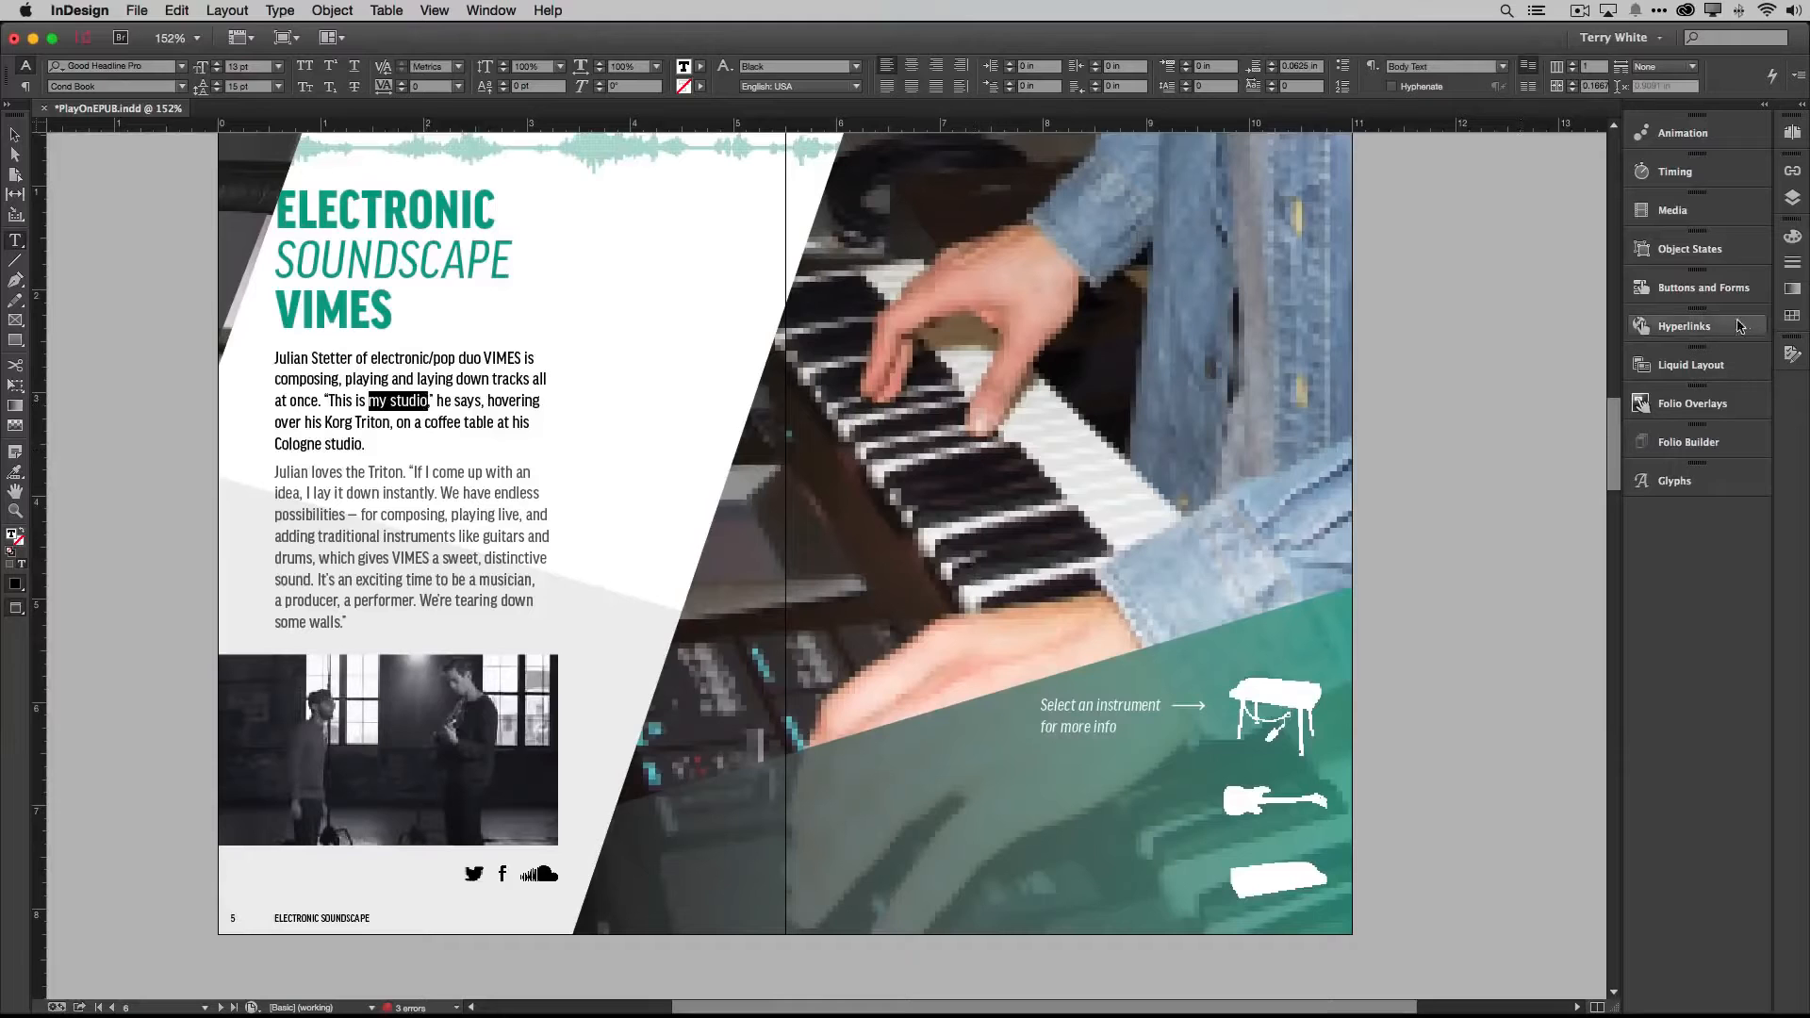
{"action": "left_click", "coordinate": [1699, 328]}
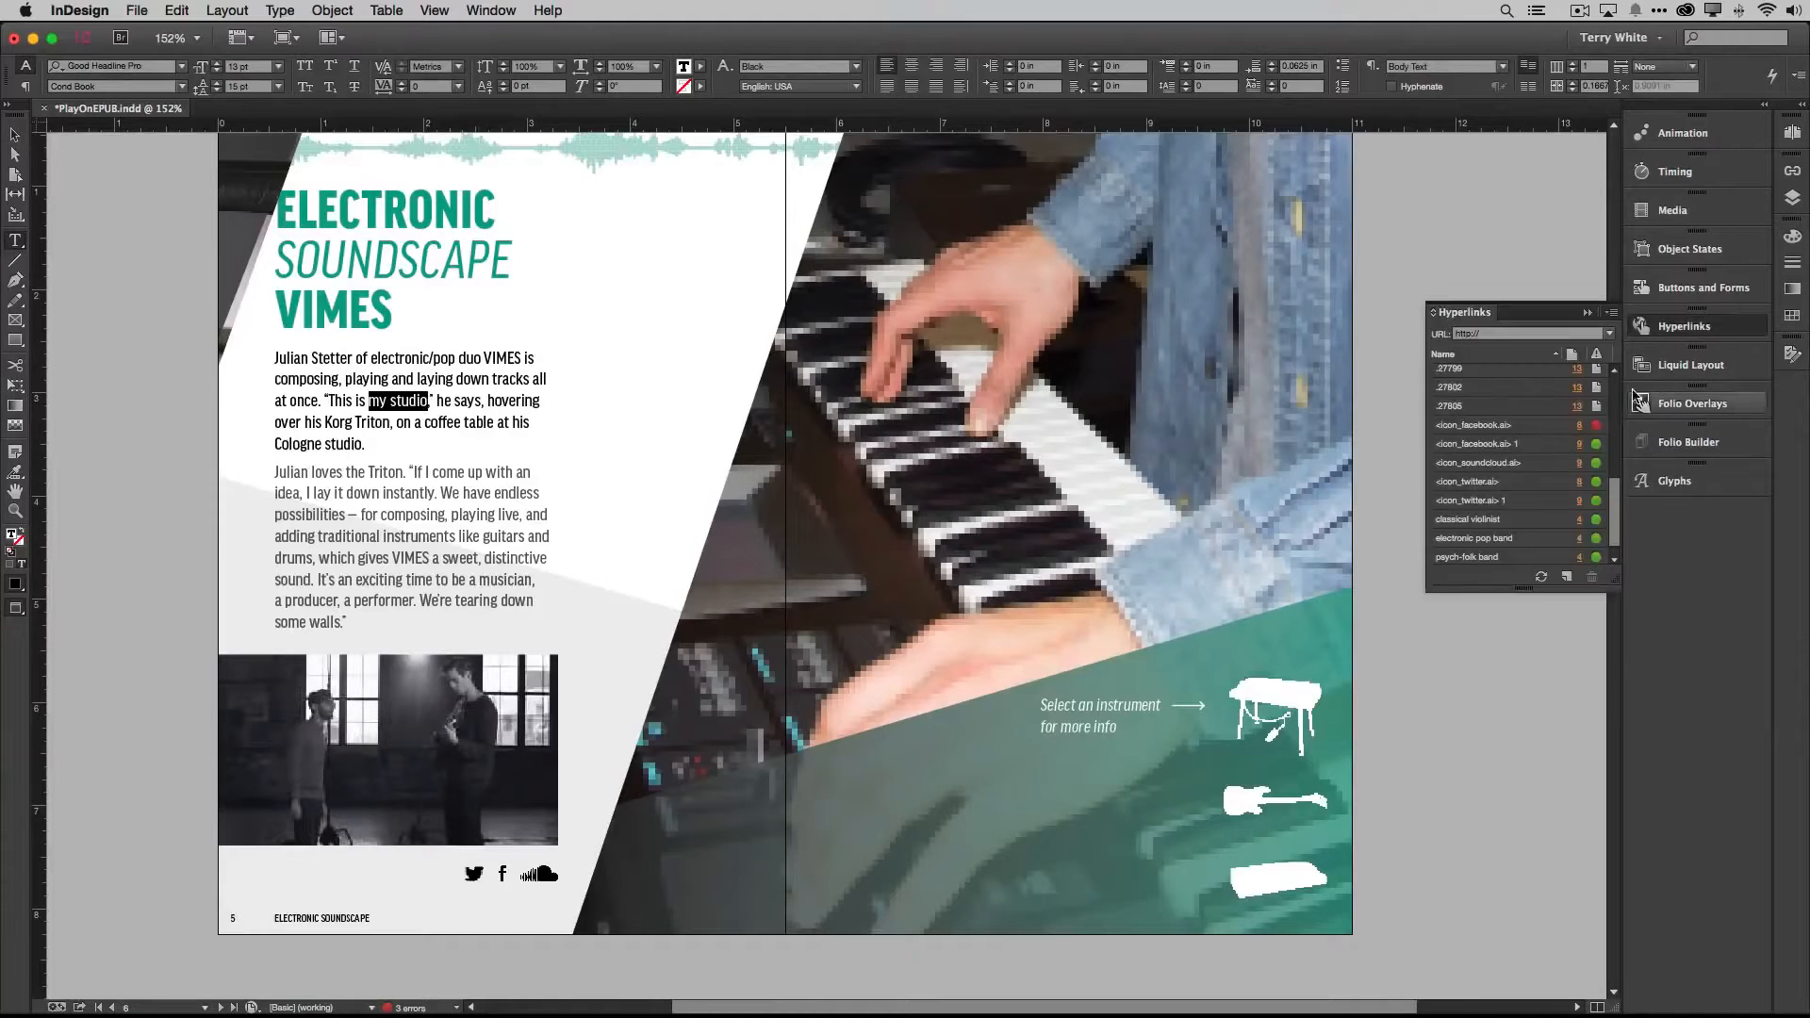
{"action": "left_click", "coordinate": [1492, 334]}
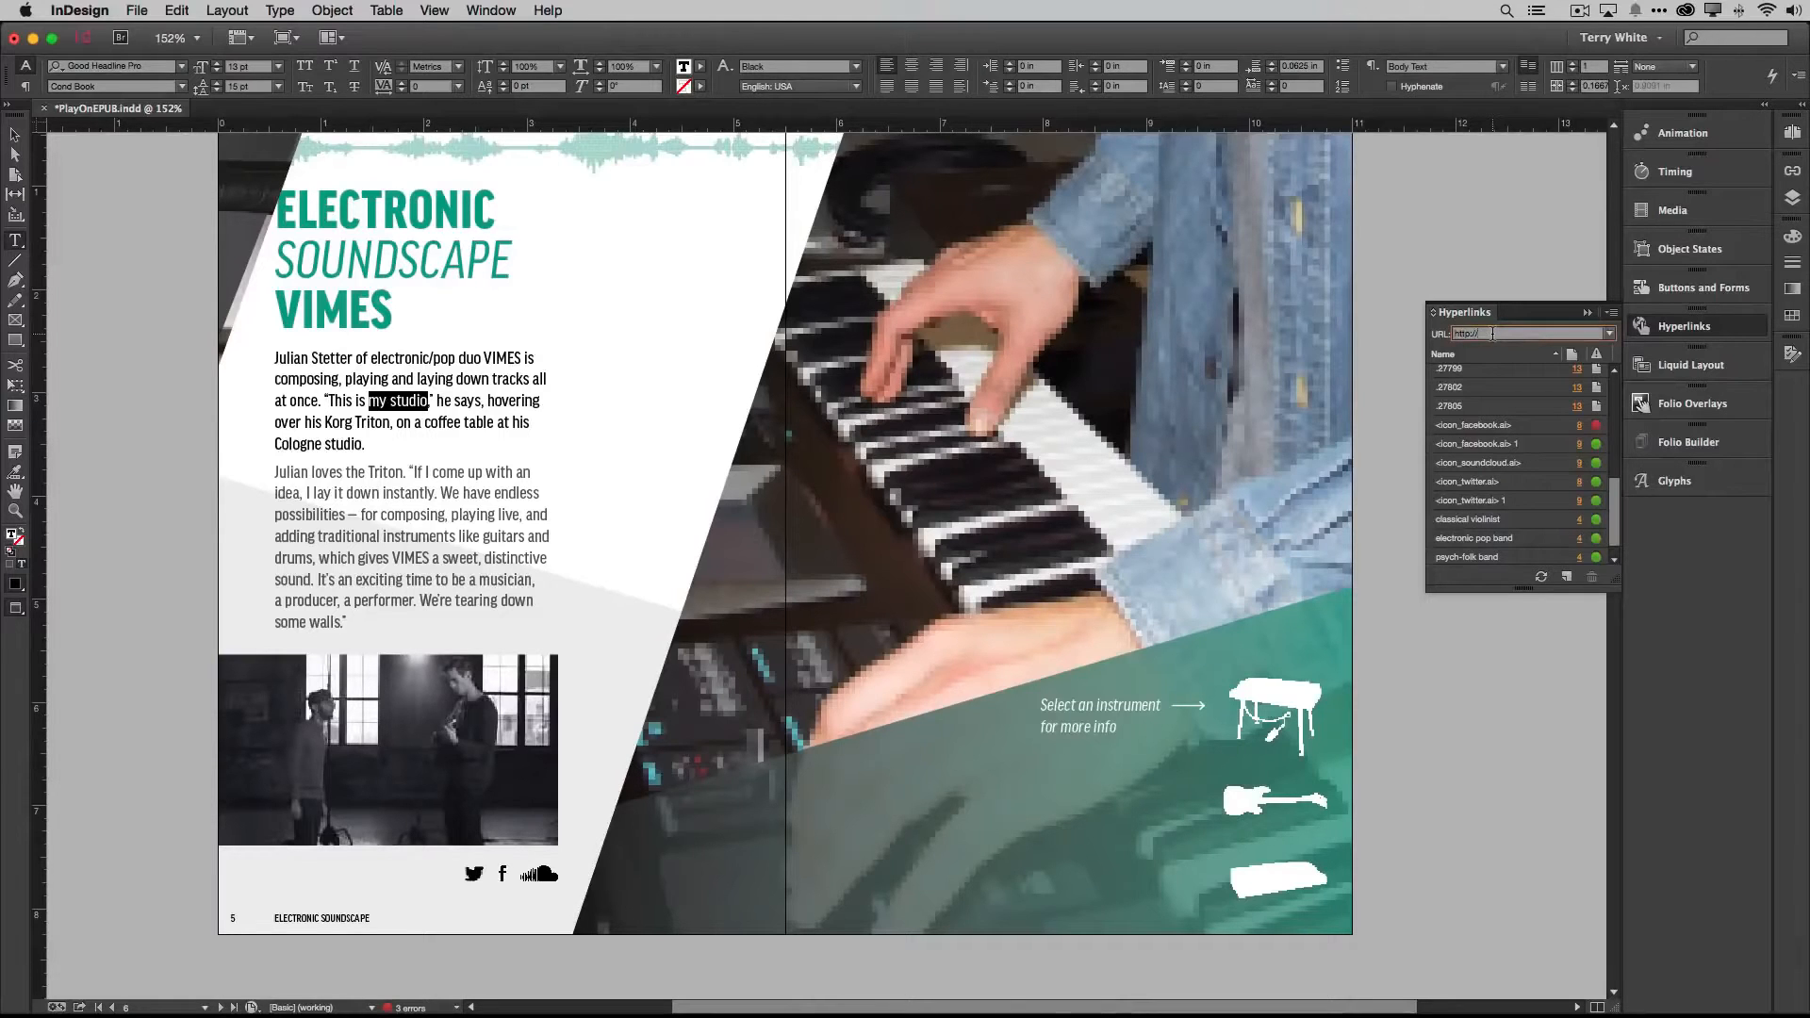
{"action": "type", "text": "terrywhite.com"}
{"action": "key", "text": "Return"}
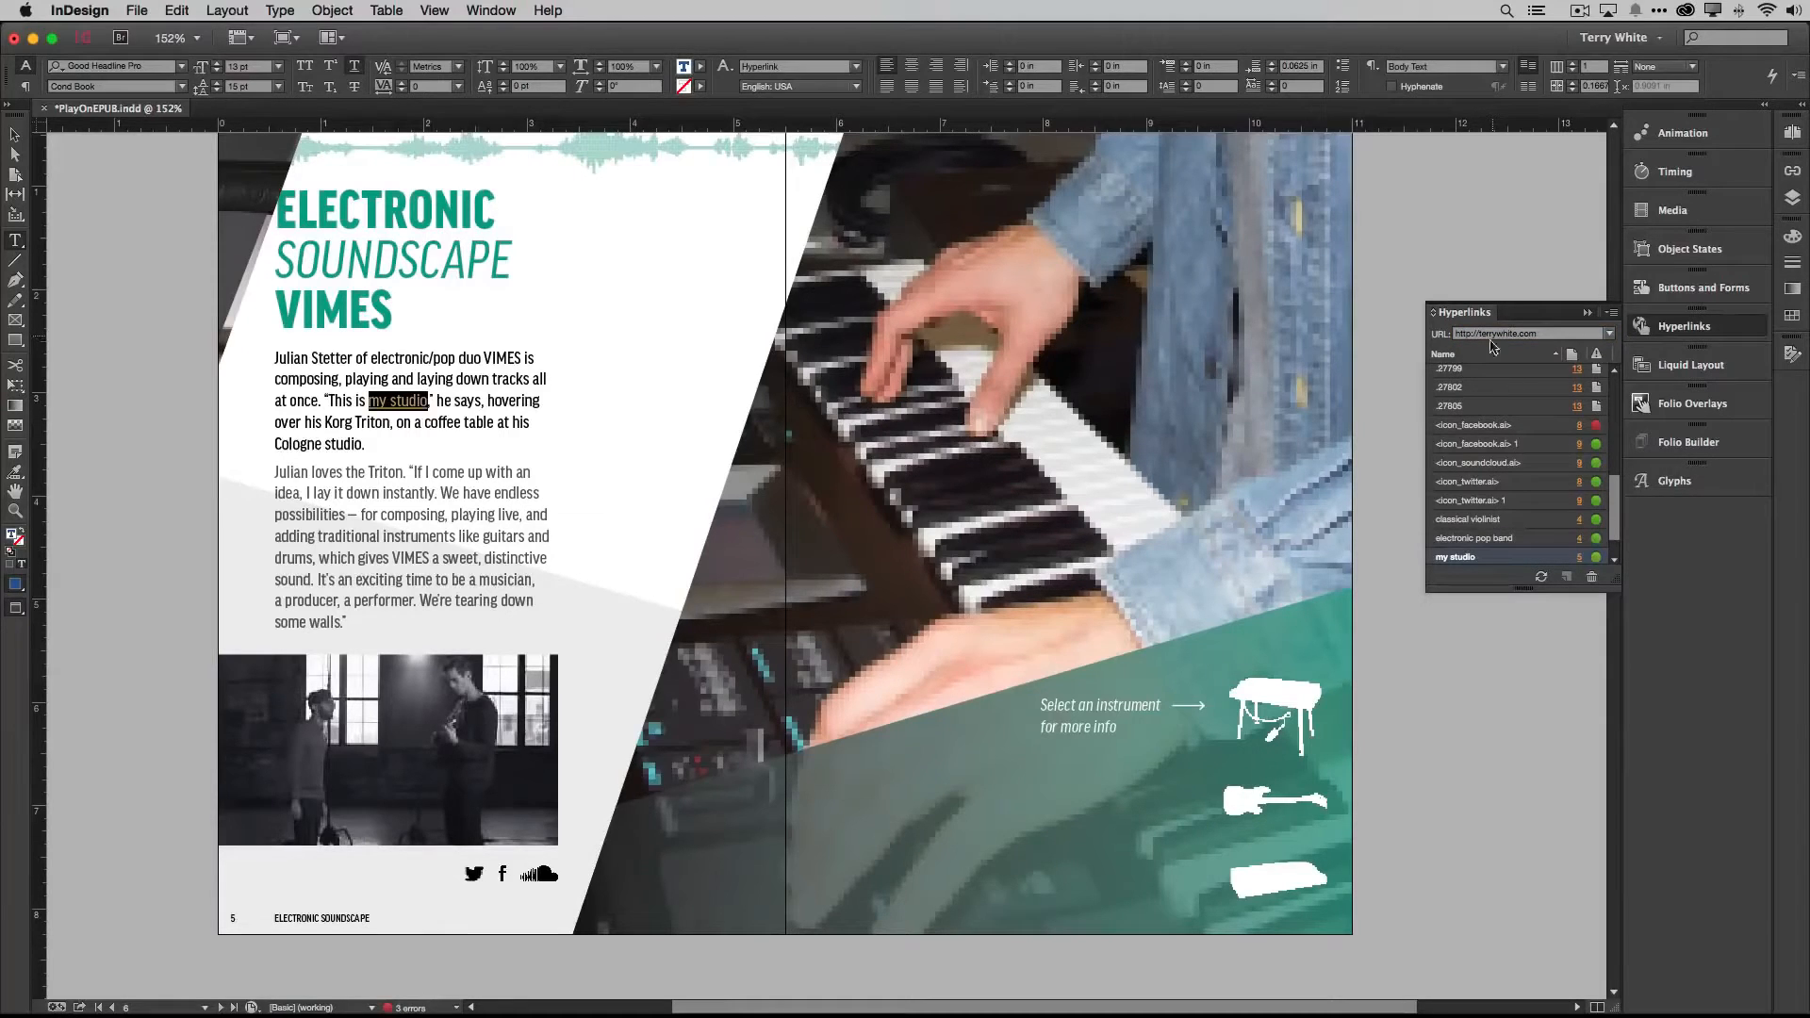
{"action": "left_click", "coordinate": [504, 400]}
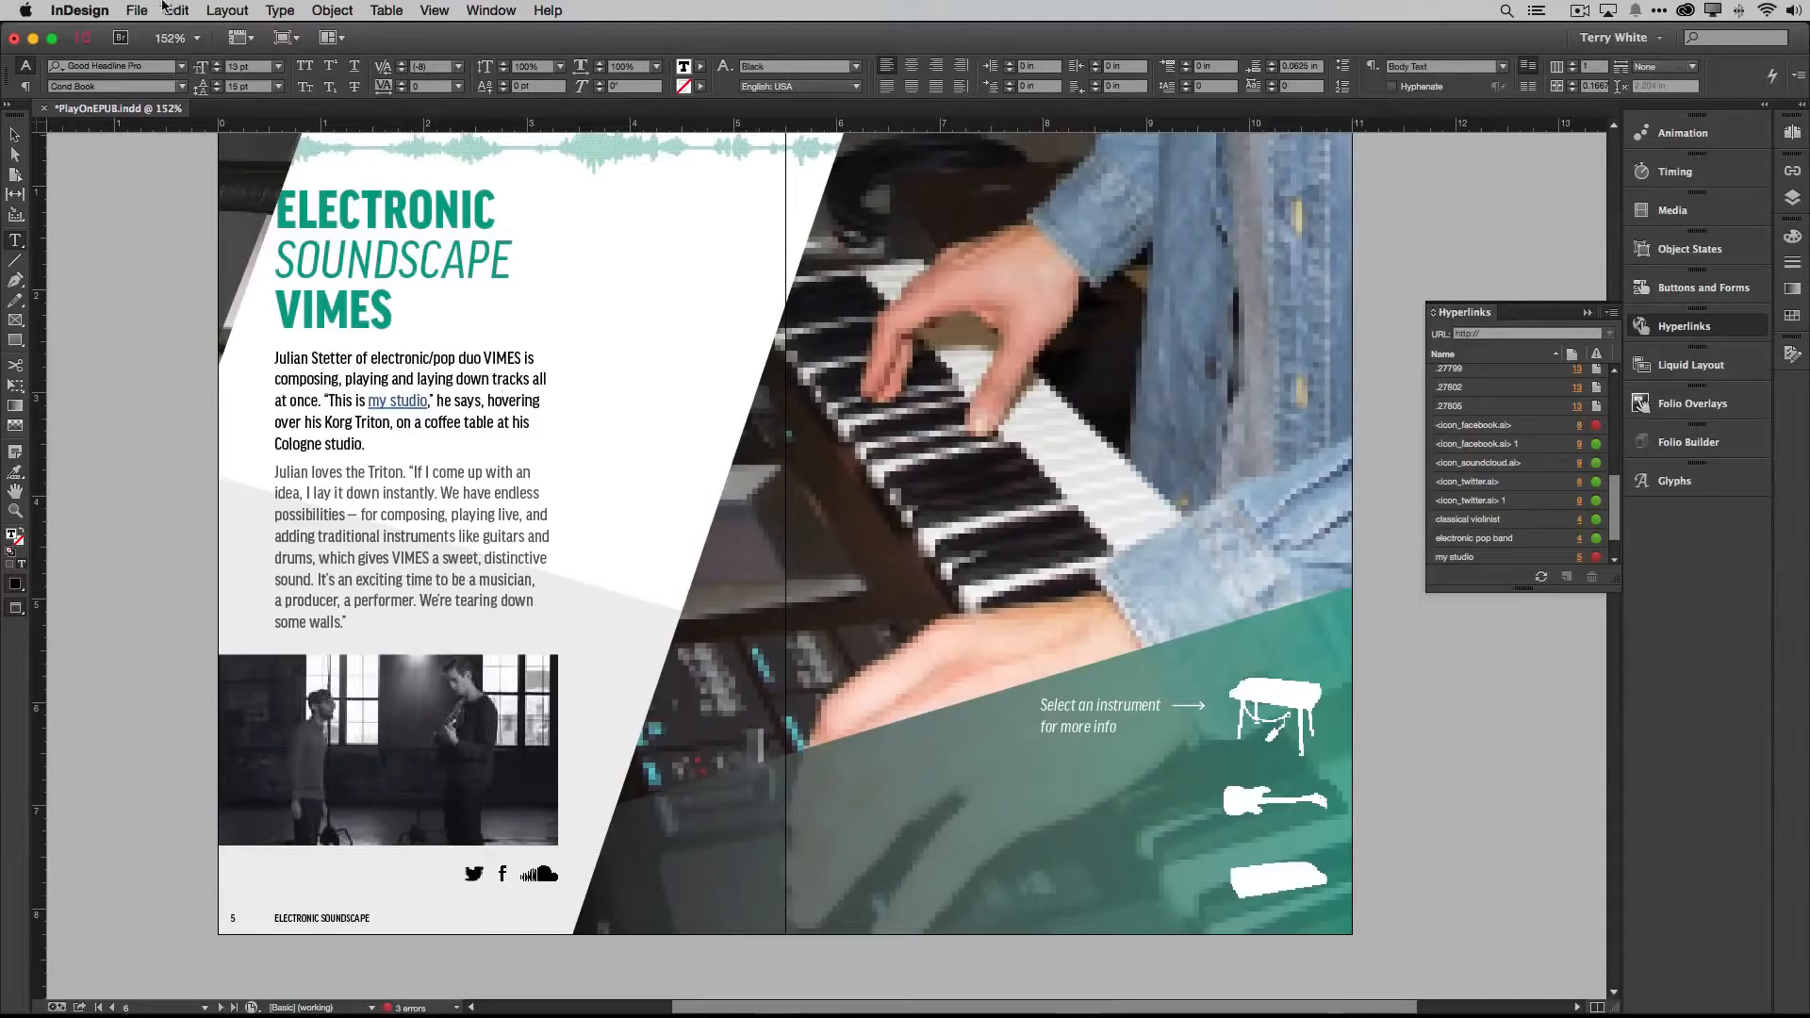
Show the character styles, select the linked words "my studio" and review the Hyperlink style's settings without changing them
{"action": "left_click", "coordinate": [493, 9]}
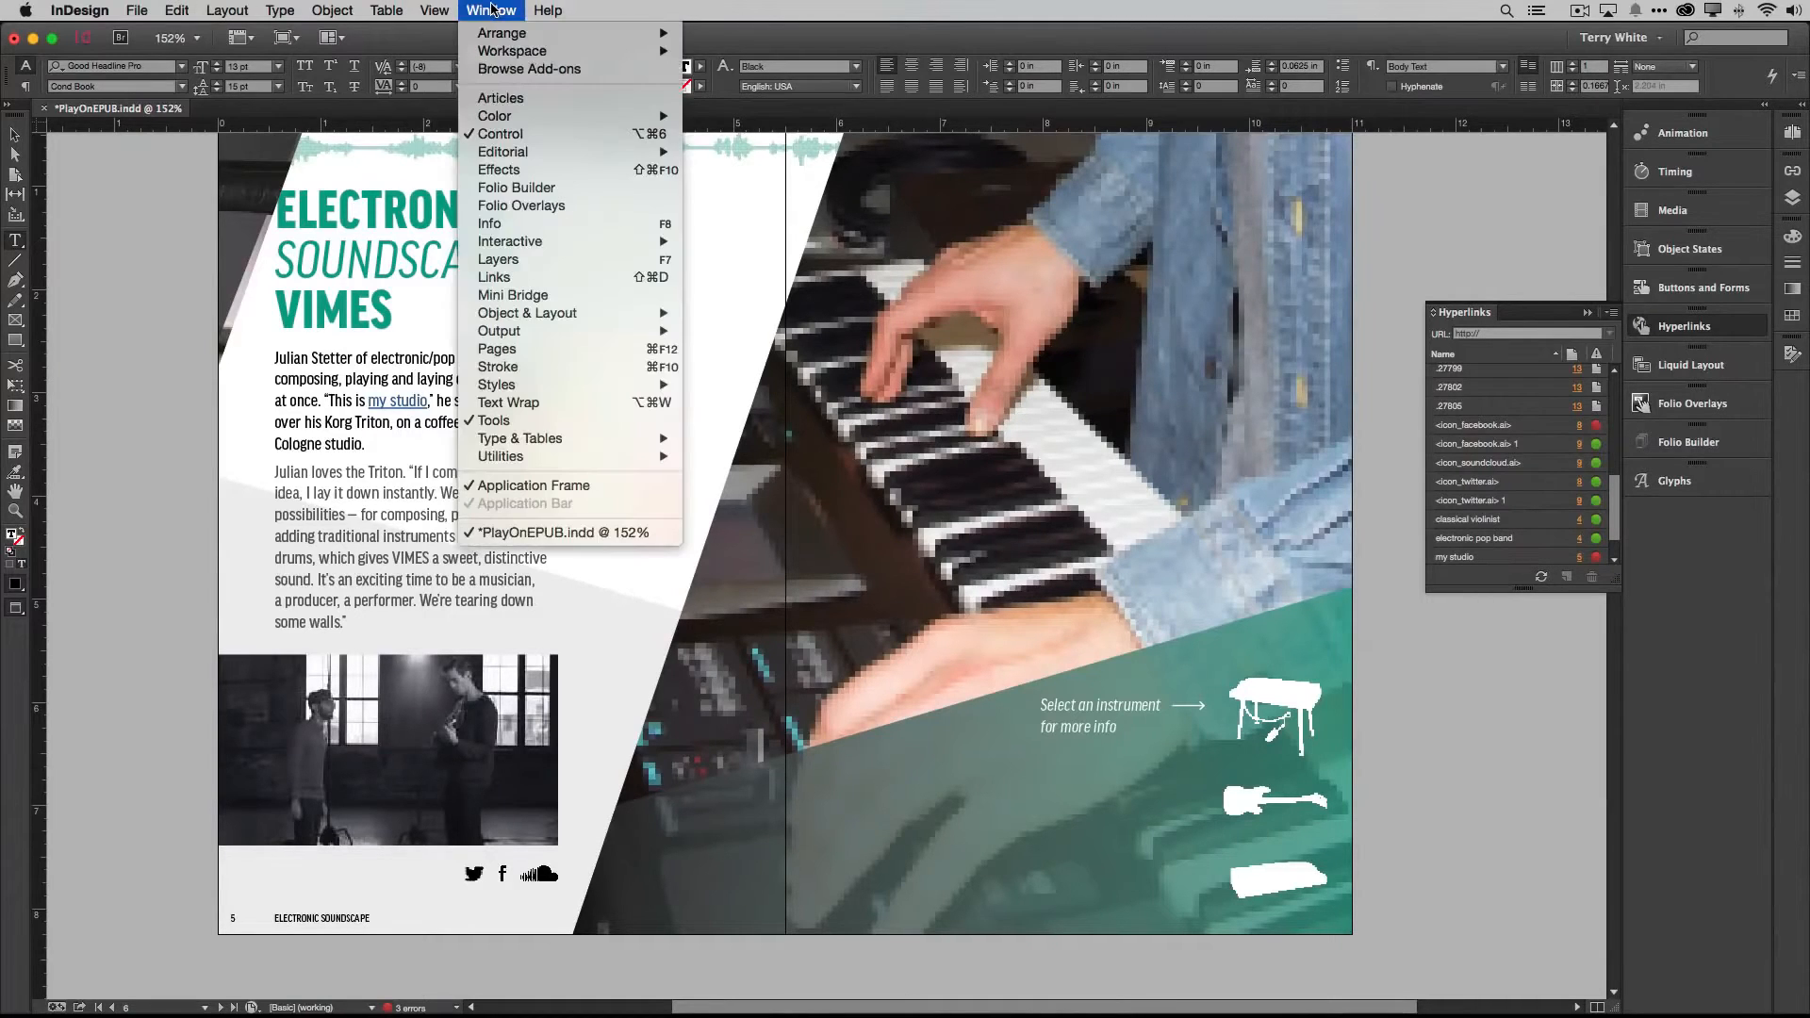
{"action": "mouse_move", "coordinate": [548, 440]}
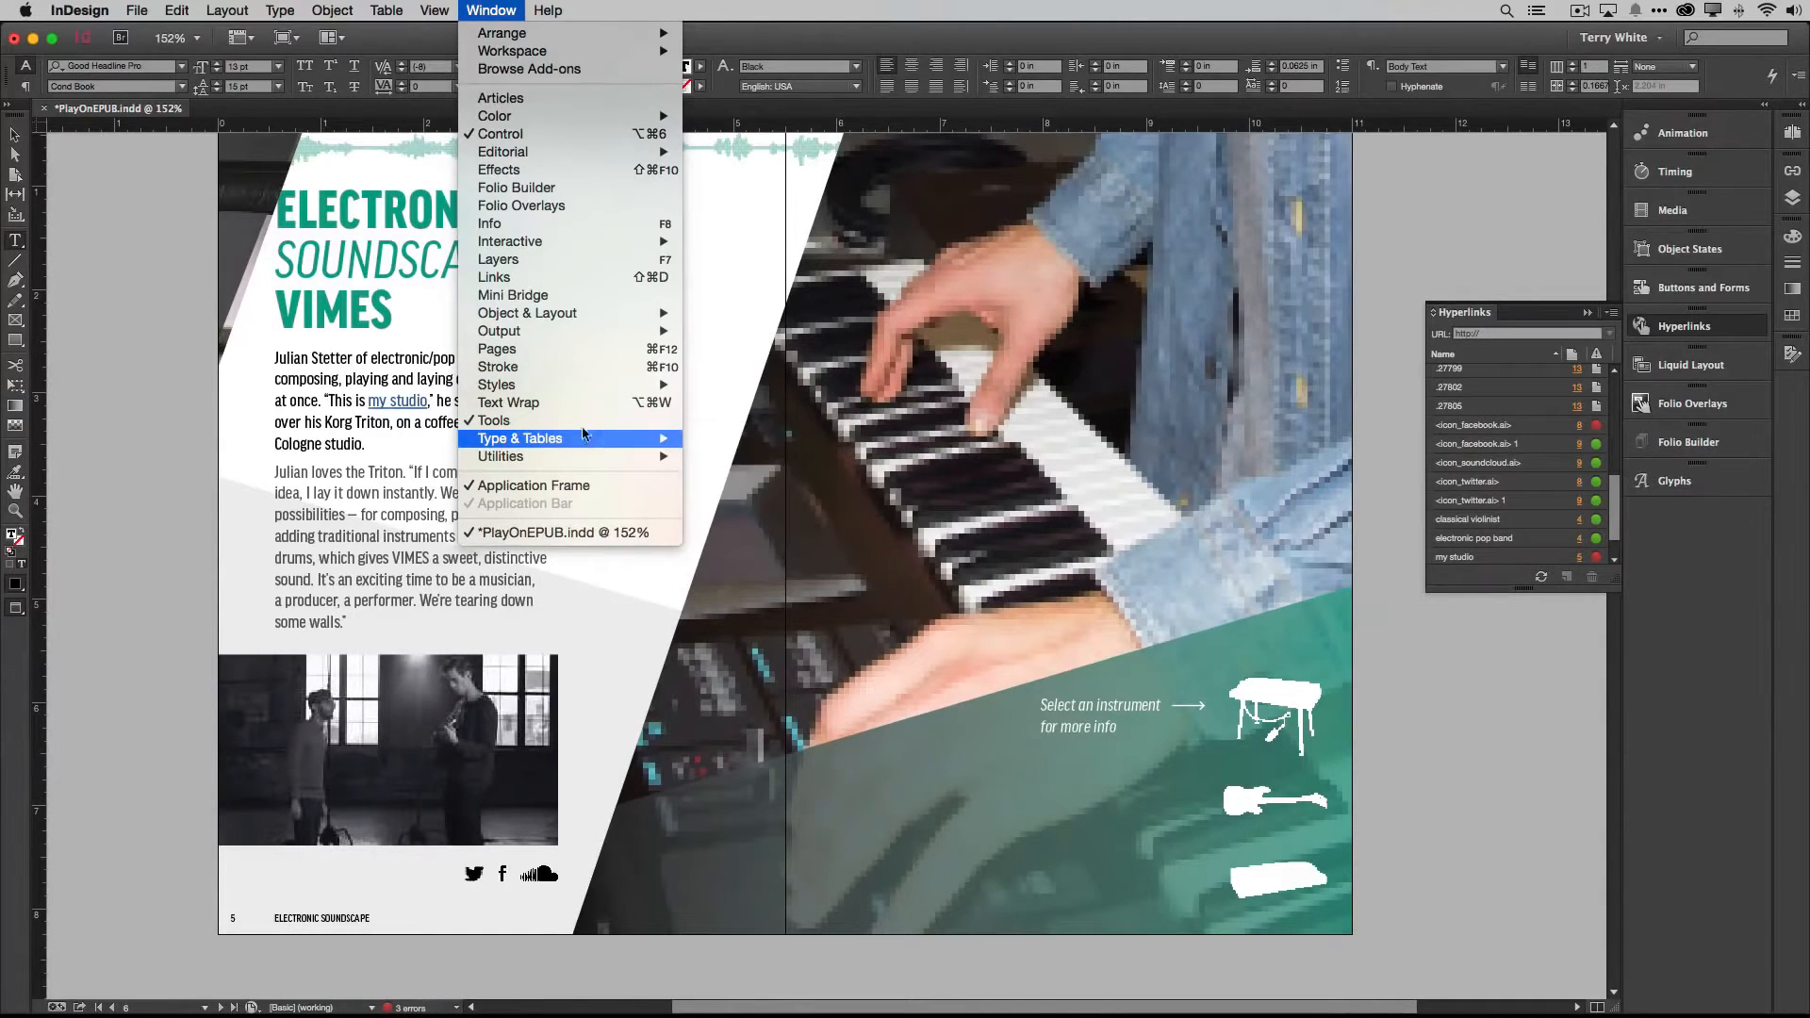
{"action": "mouse_move", "coordinate": [575, 386]}
{"action": "left_click", "coordinate": [740, 408]}
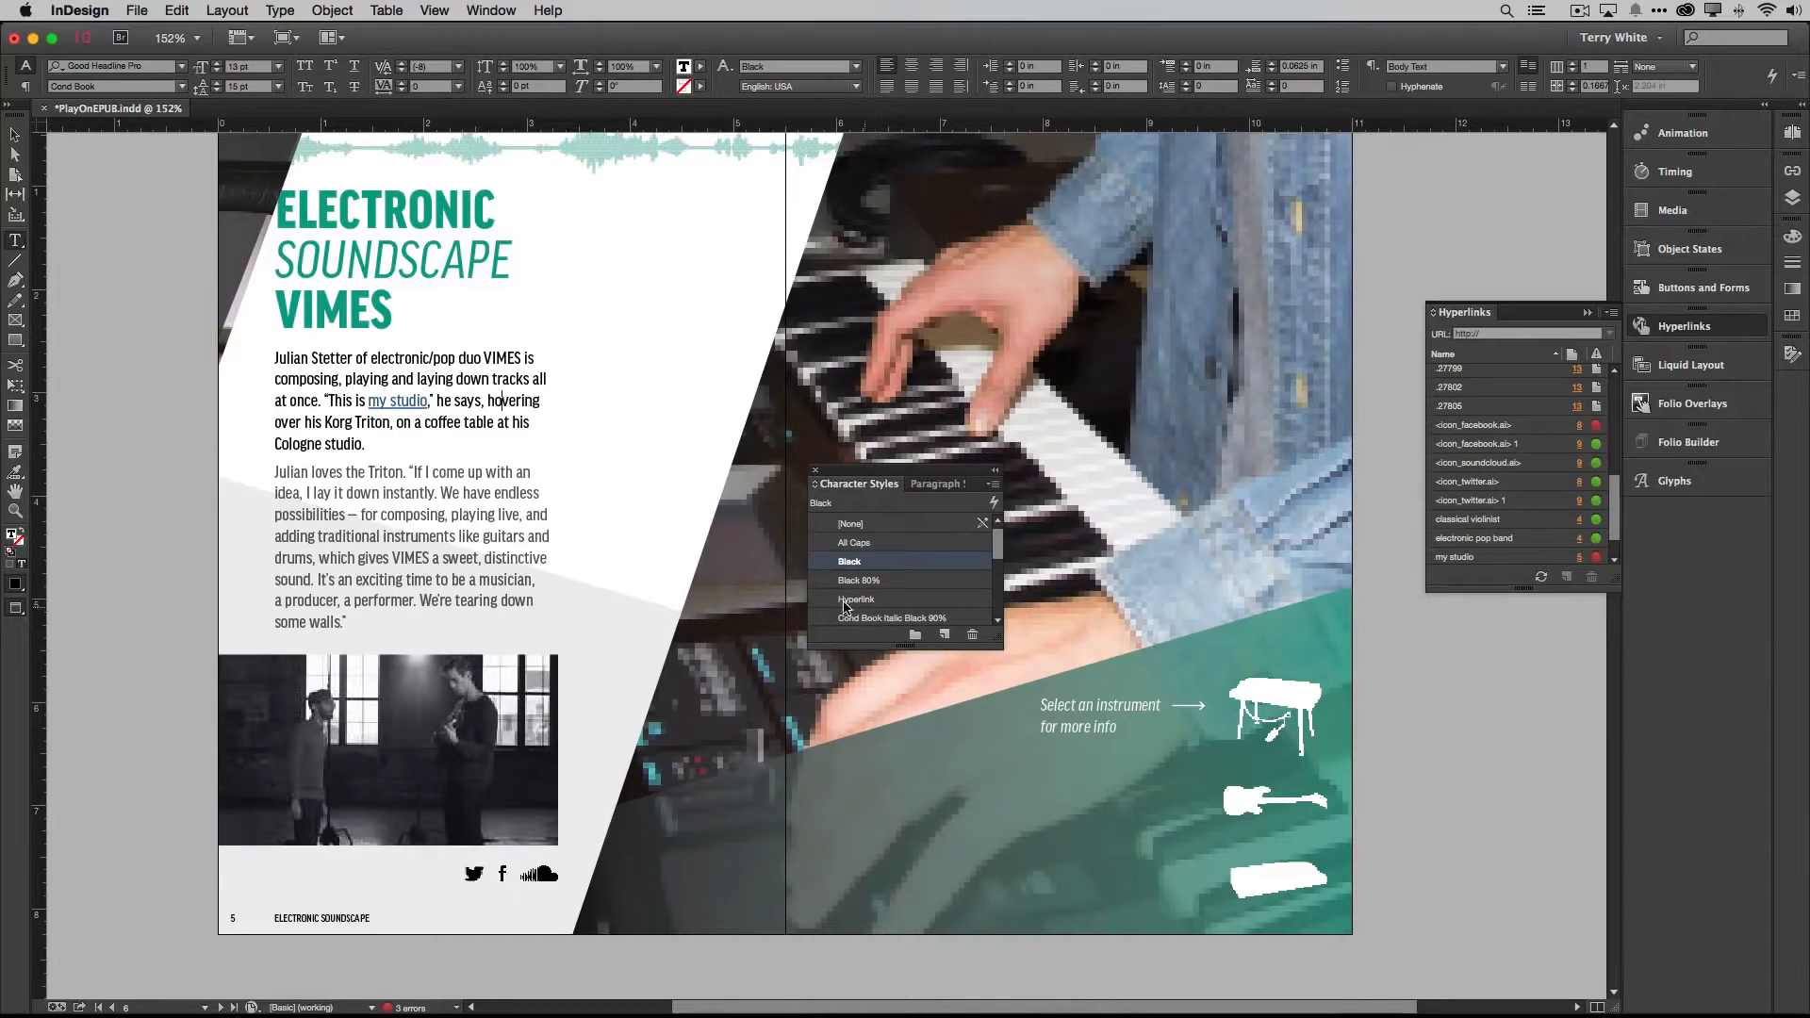
{"action": "left_click_drag", "start_coordinate": [426, 401], "coordinate": [368, 400]}
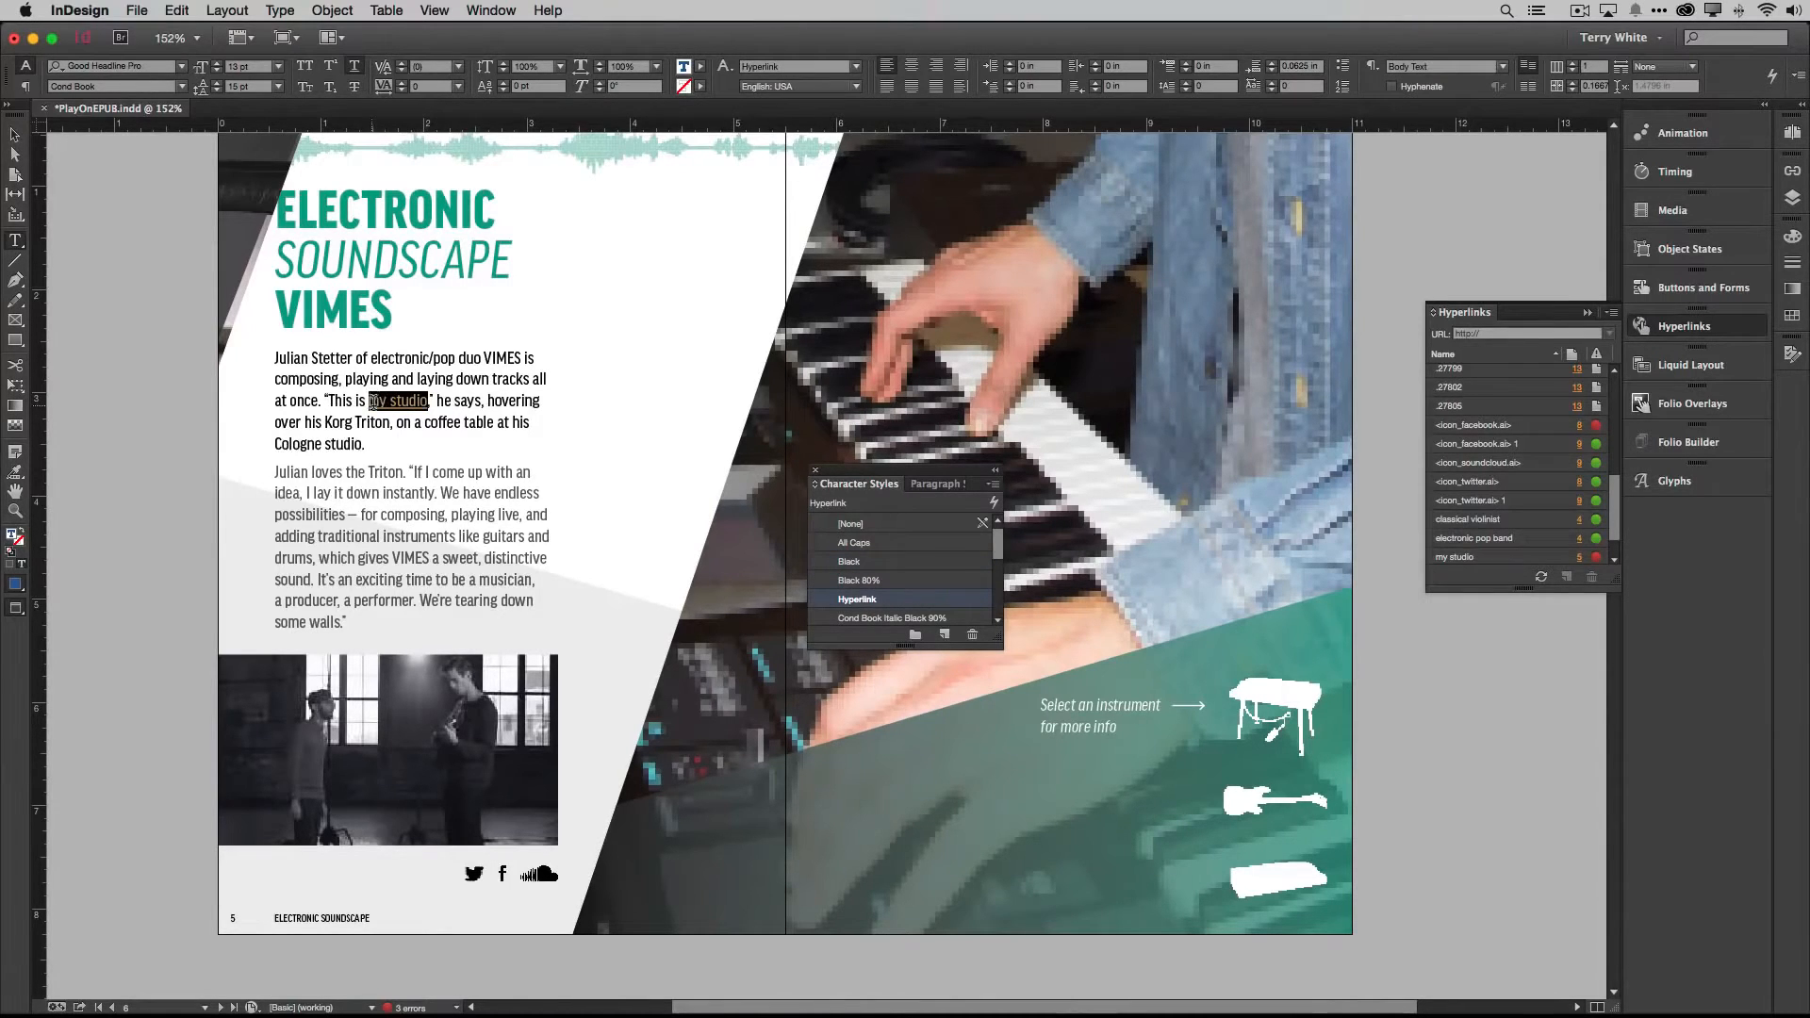
{"action": "double_click", "coordinate": [871, 600]}
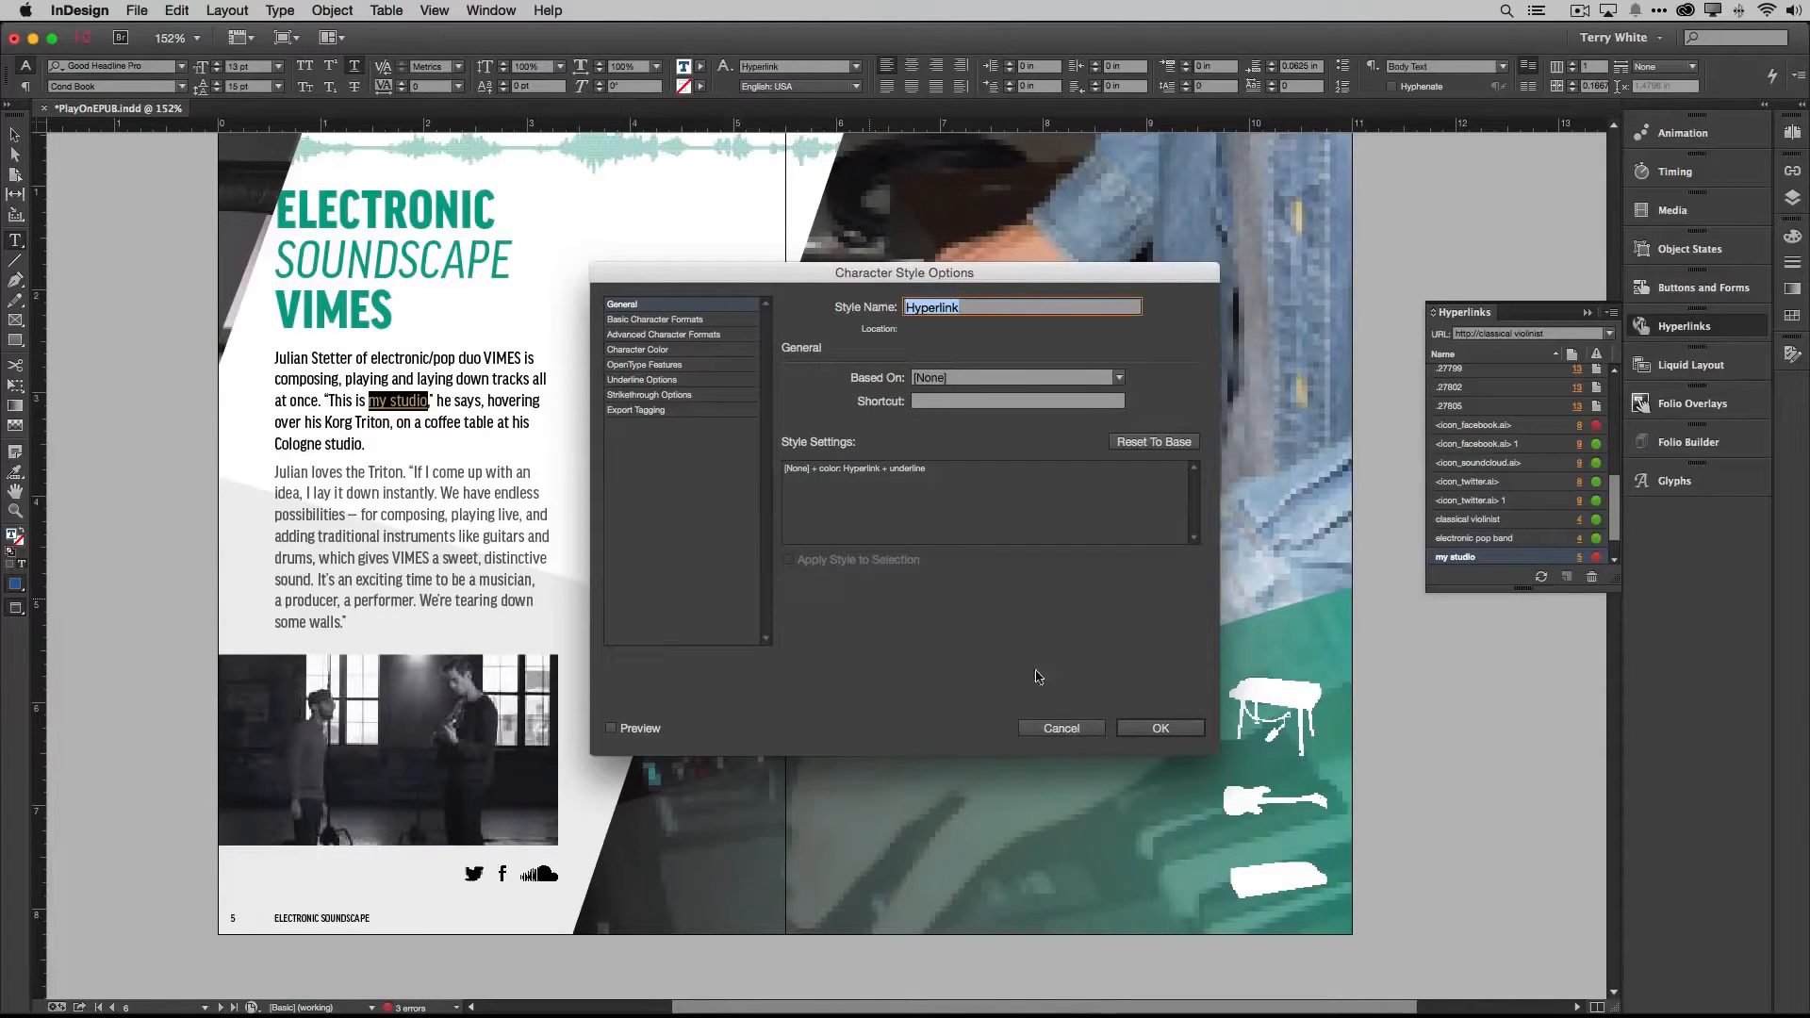
{"action": "left_click", "coordinate": [1062, 728]}
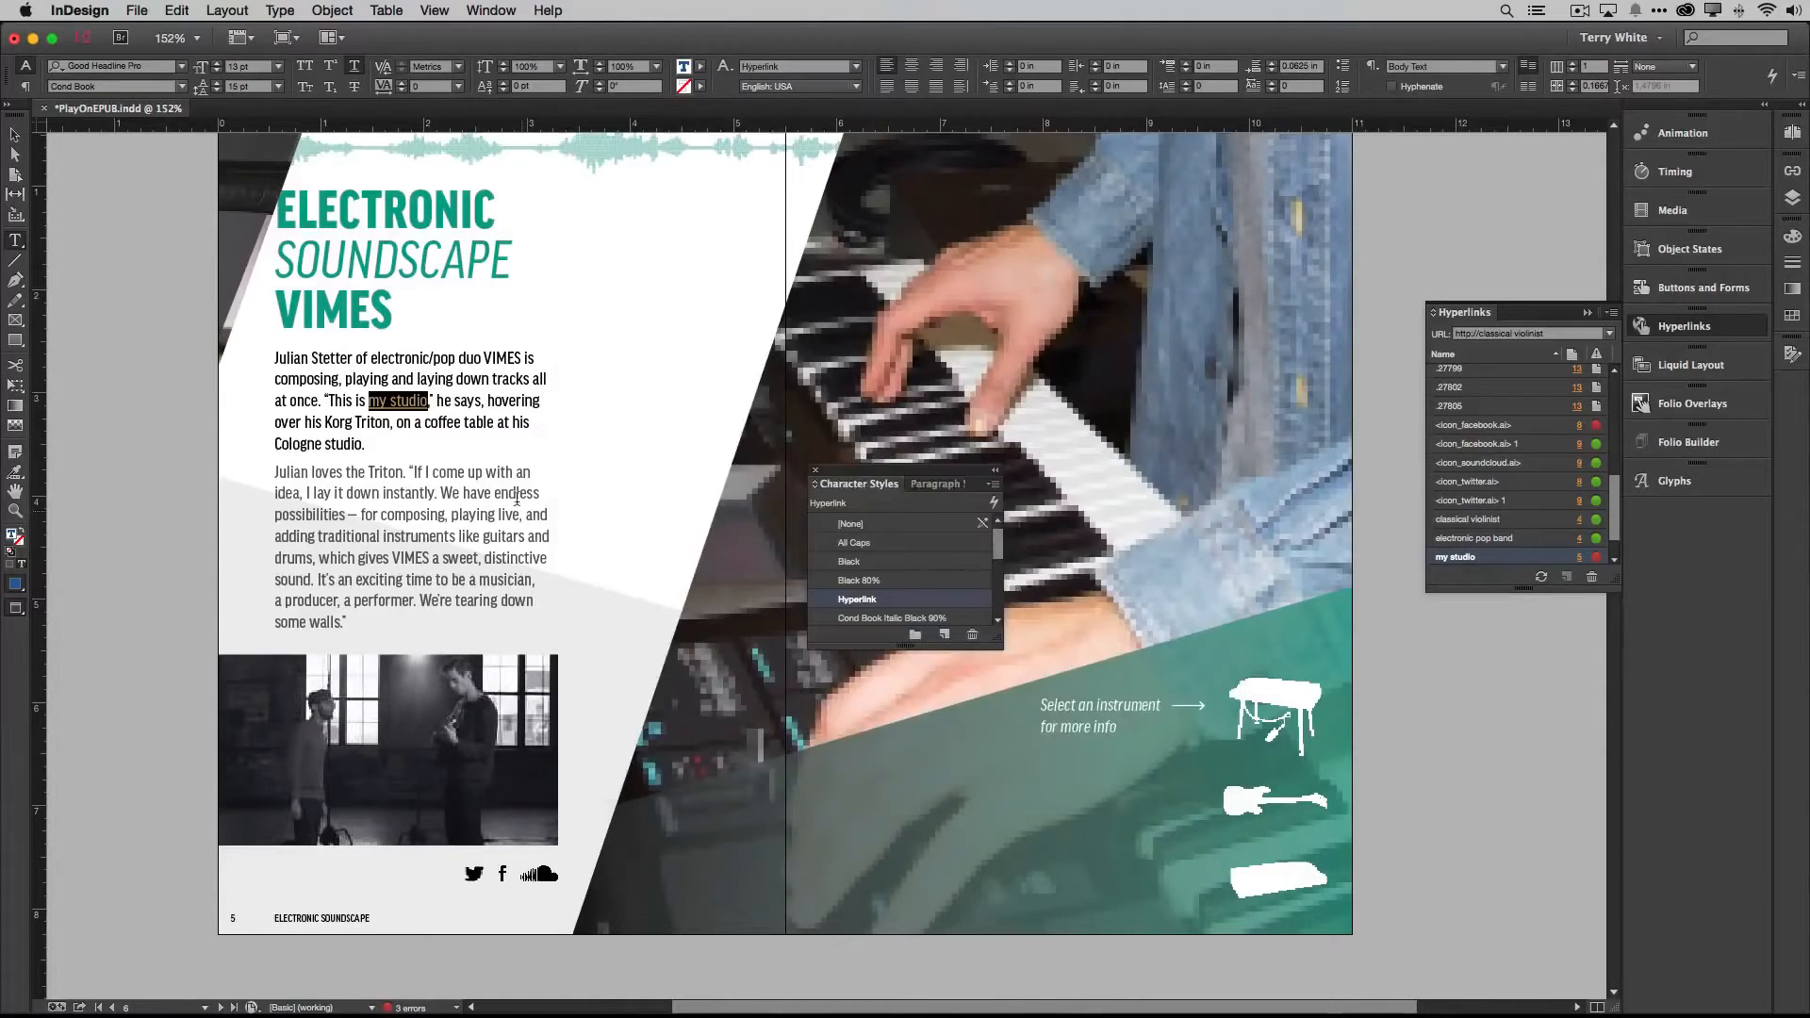
{"action": "left_click", "coordinate": [471, 436]}
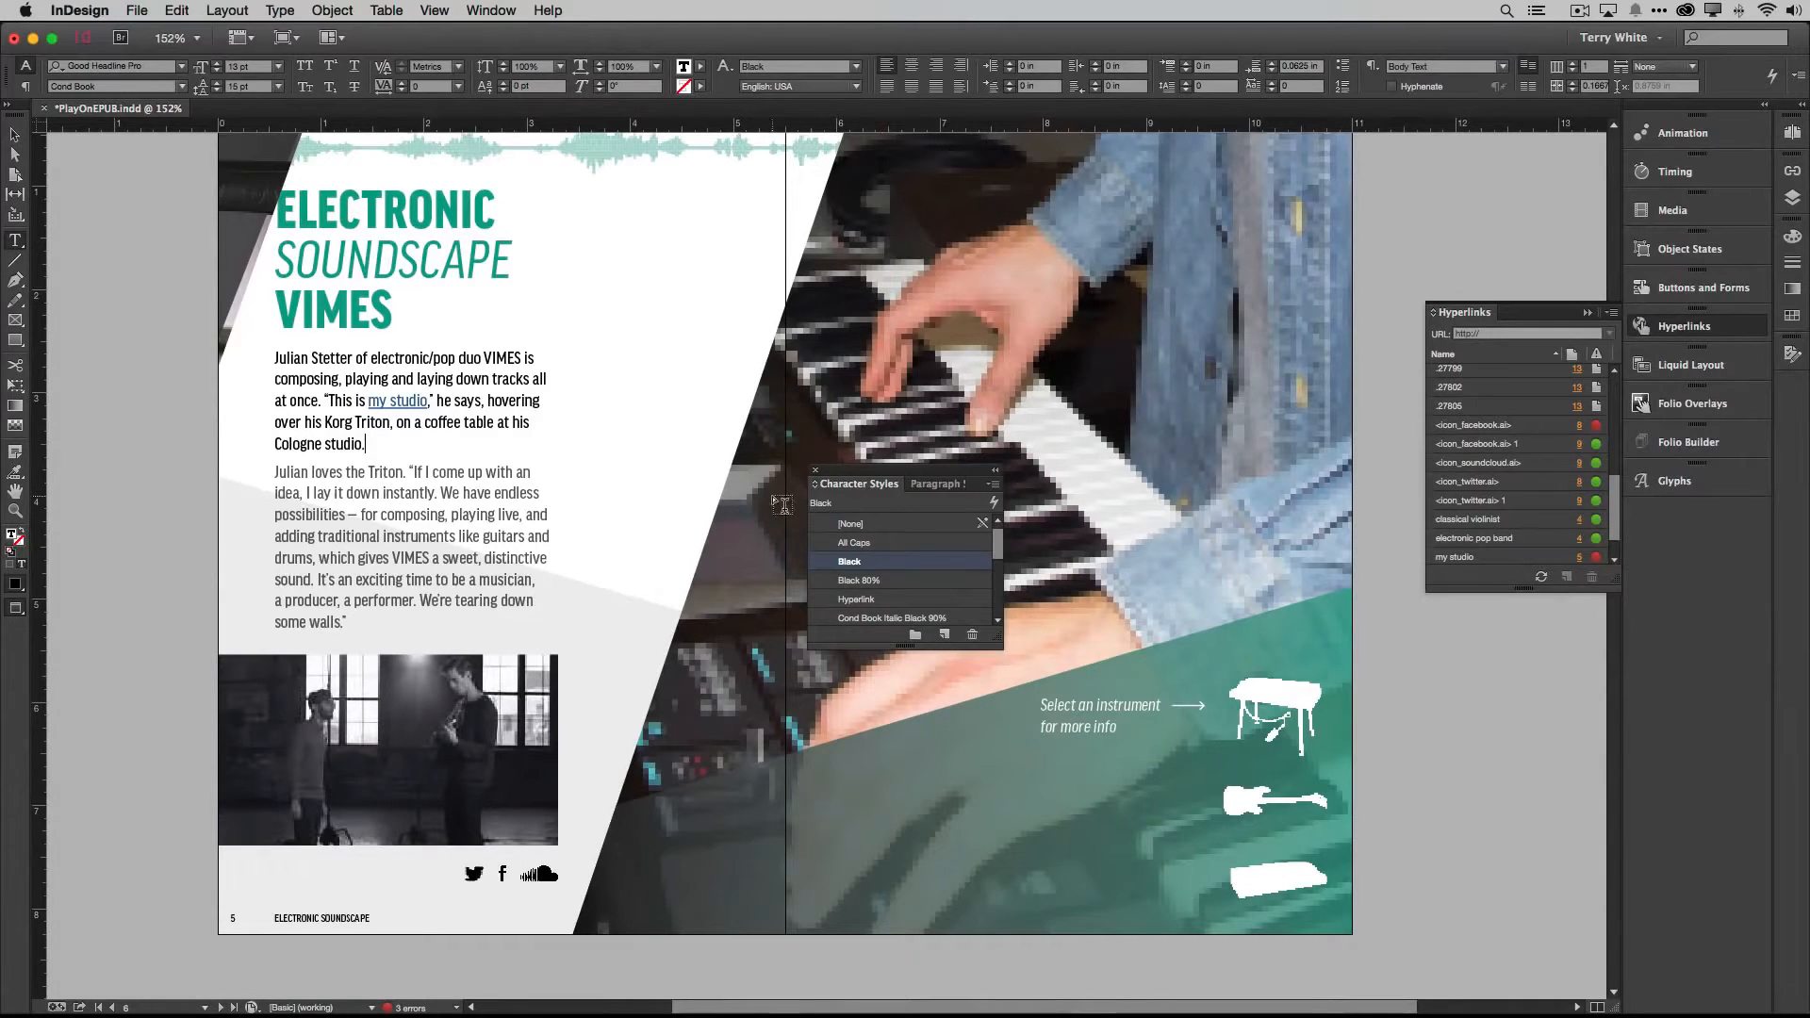
{"action": "left_click", "coordinate": [394, 467]}
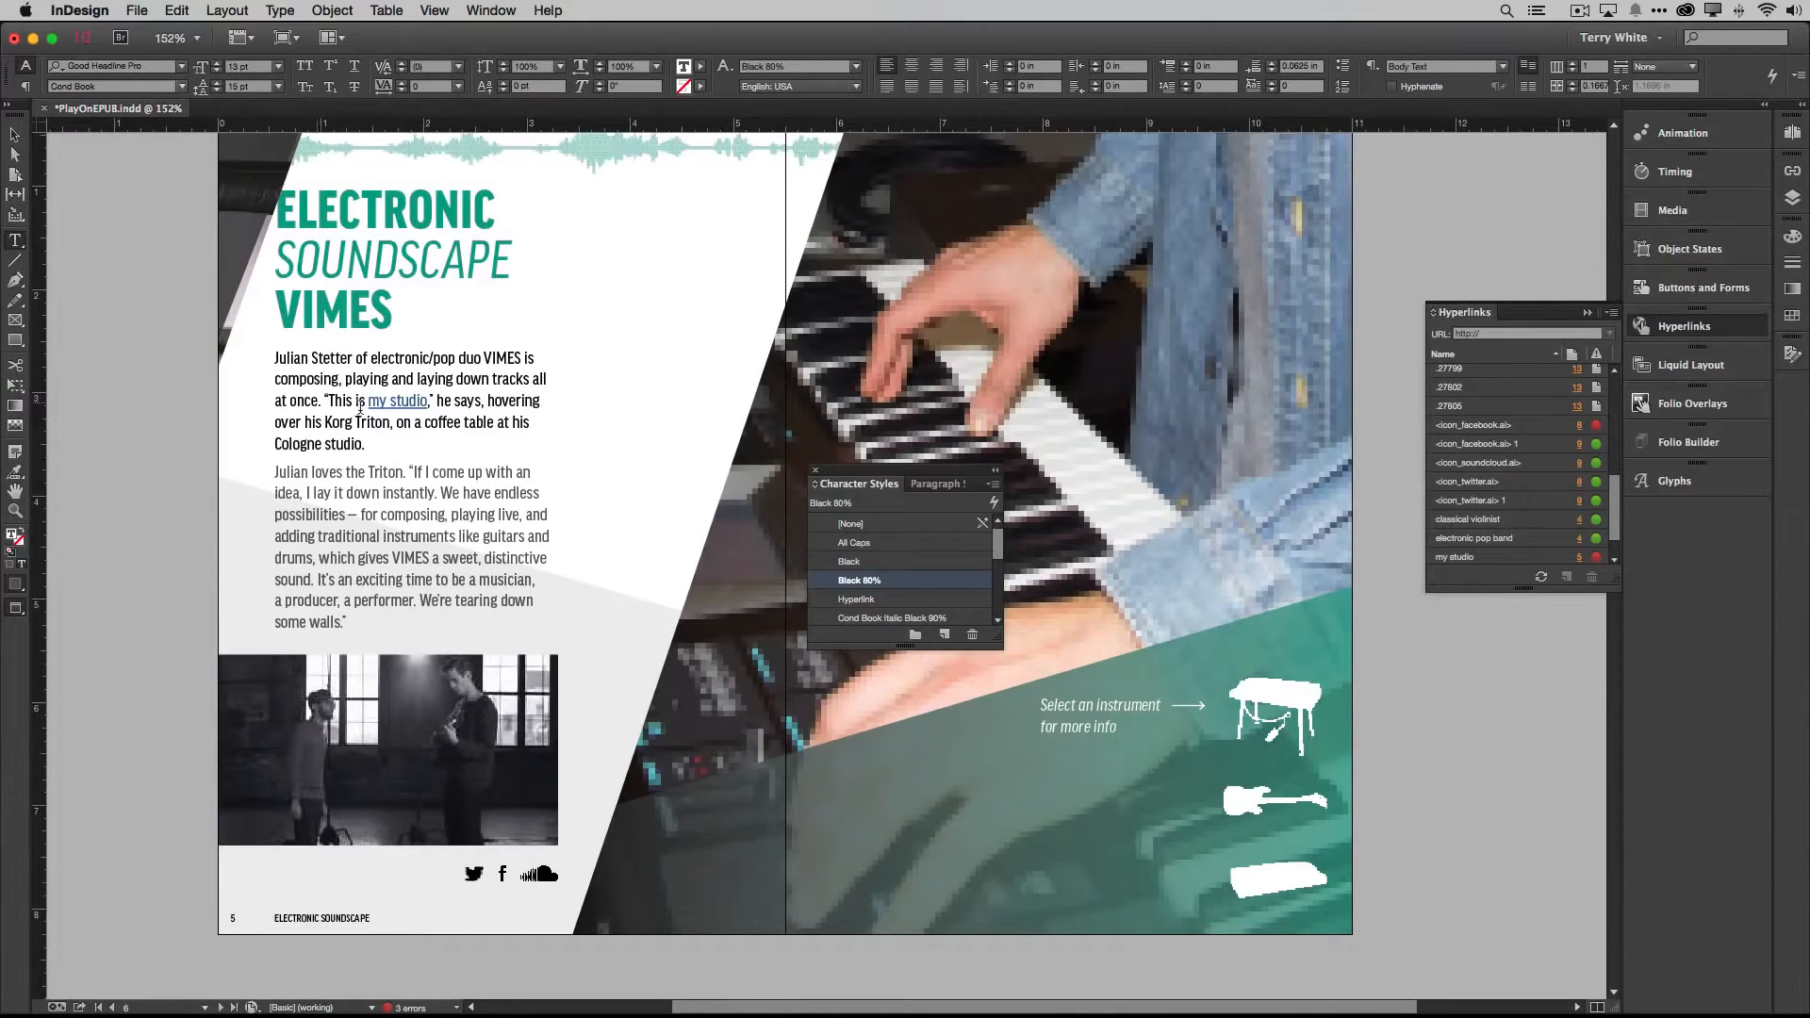
{"action": "left_click_drag", "start_coordinate": [427, 403], "coordinate": [368, 403]}
{"action": "scroll", "coordinate": [1433, 471], "scroll_direction": "down", "scroll_amount": 1}
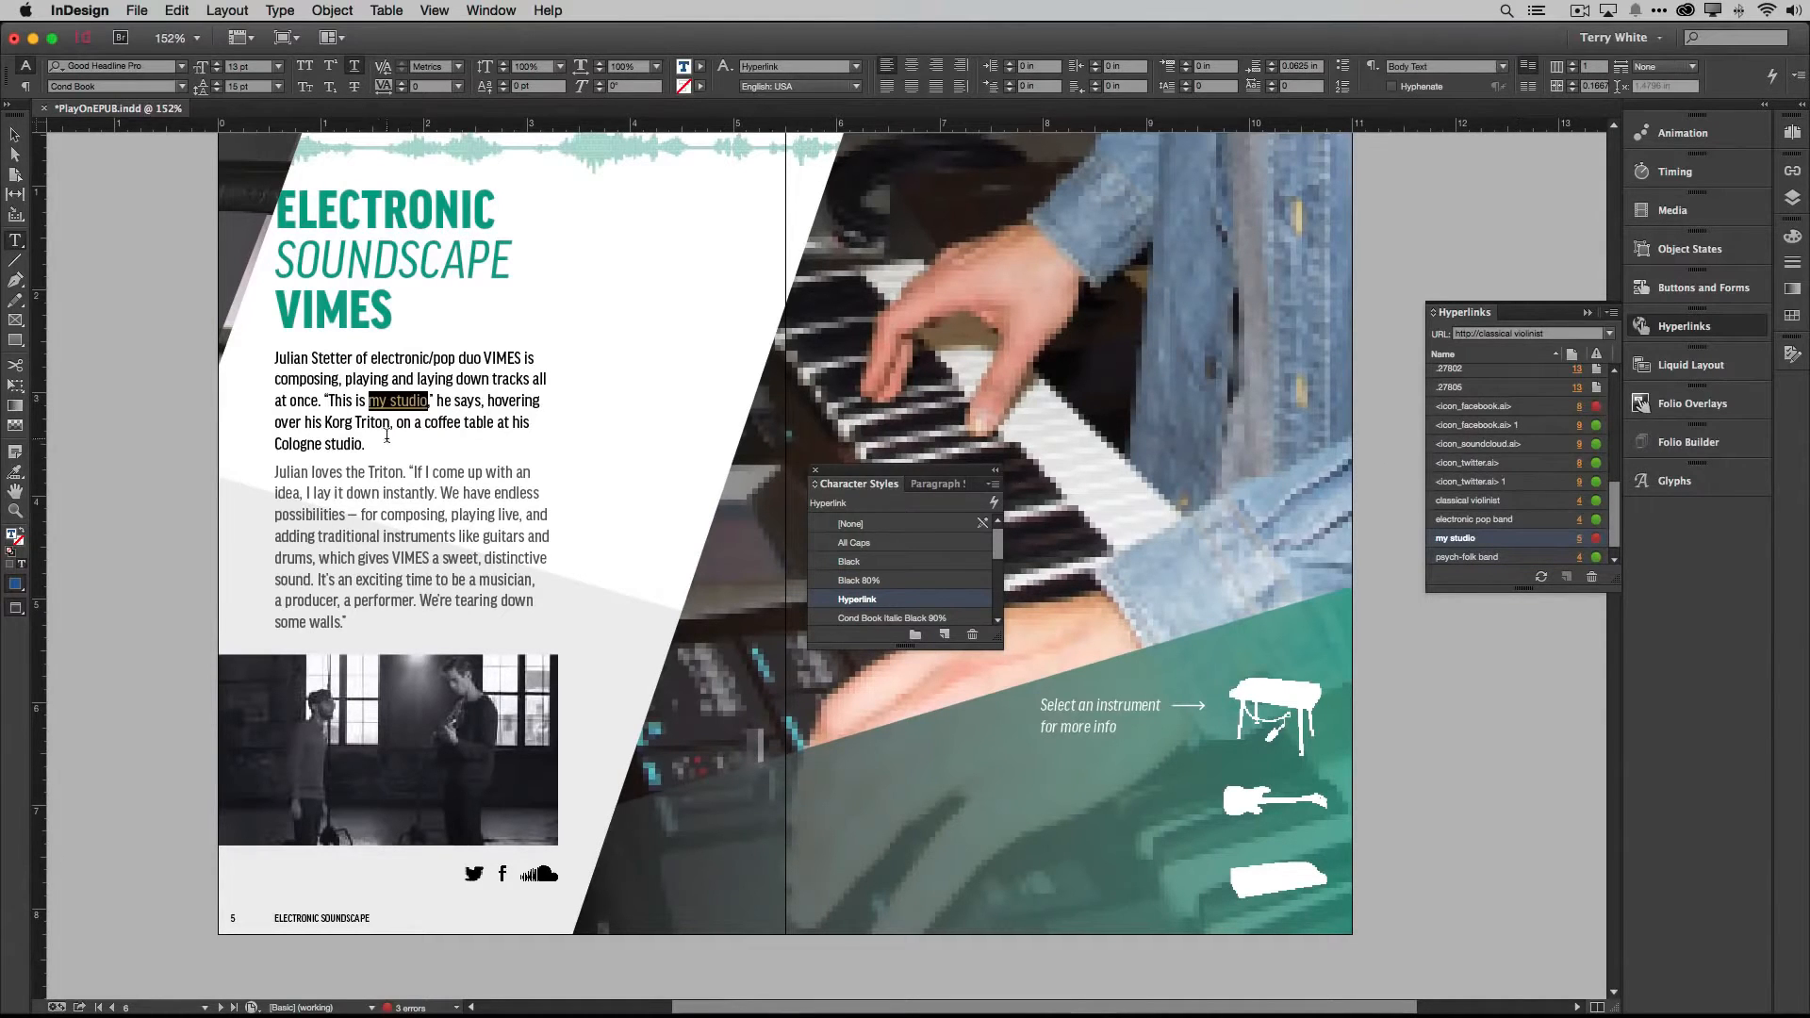
{"action": "left_click", "coordinate": [1440, 538]}
{"action": "left_click", "coordinate": [1548, 334]}
{"action": "triple_click", "coordinate": [1511, 336]}
{"action": "type", "text": "terrywhite.com"}
{"action": "key", "text": "Return"}
Hyperlink the Twitter bird icon below the black-and-white image to a Twitter profile URL
{"action": "left_click", "coordinate": [17, 142]}
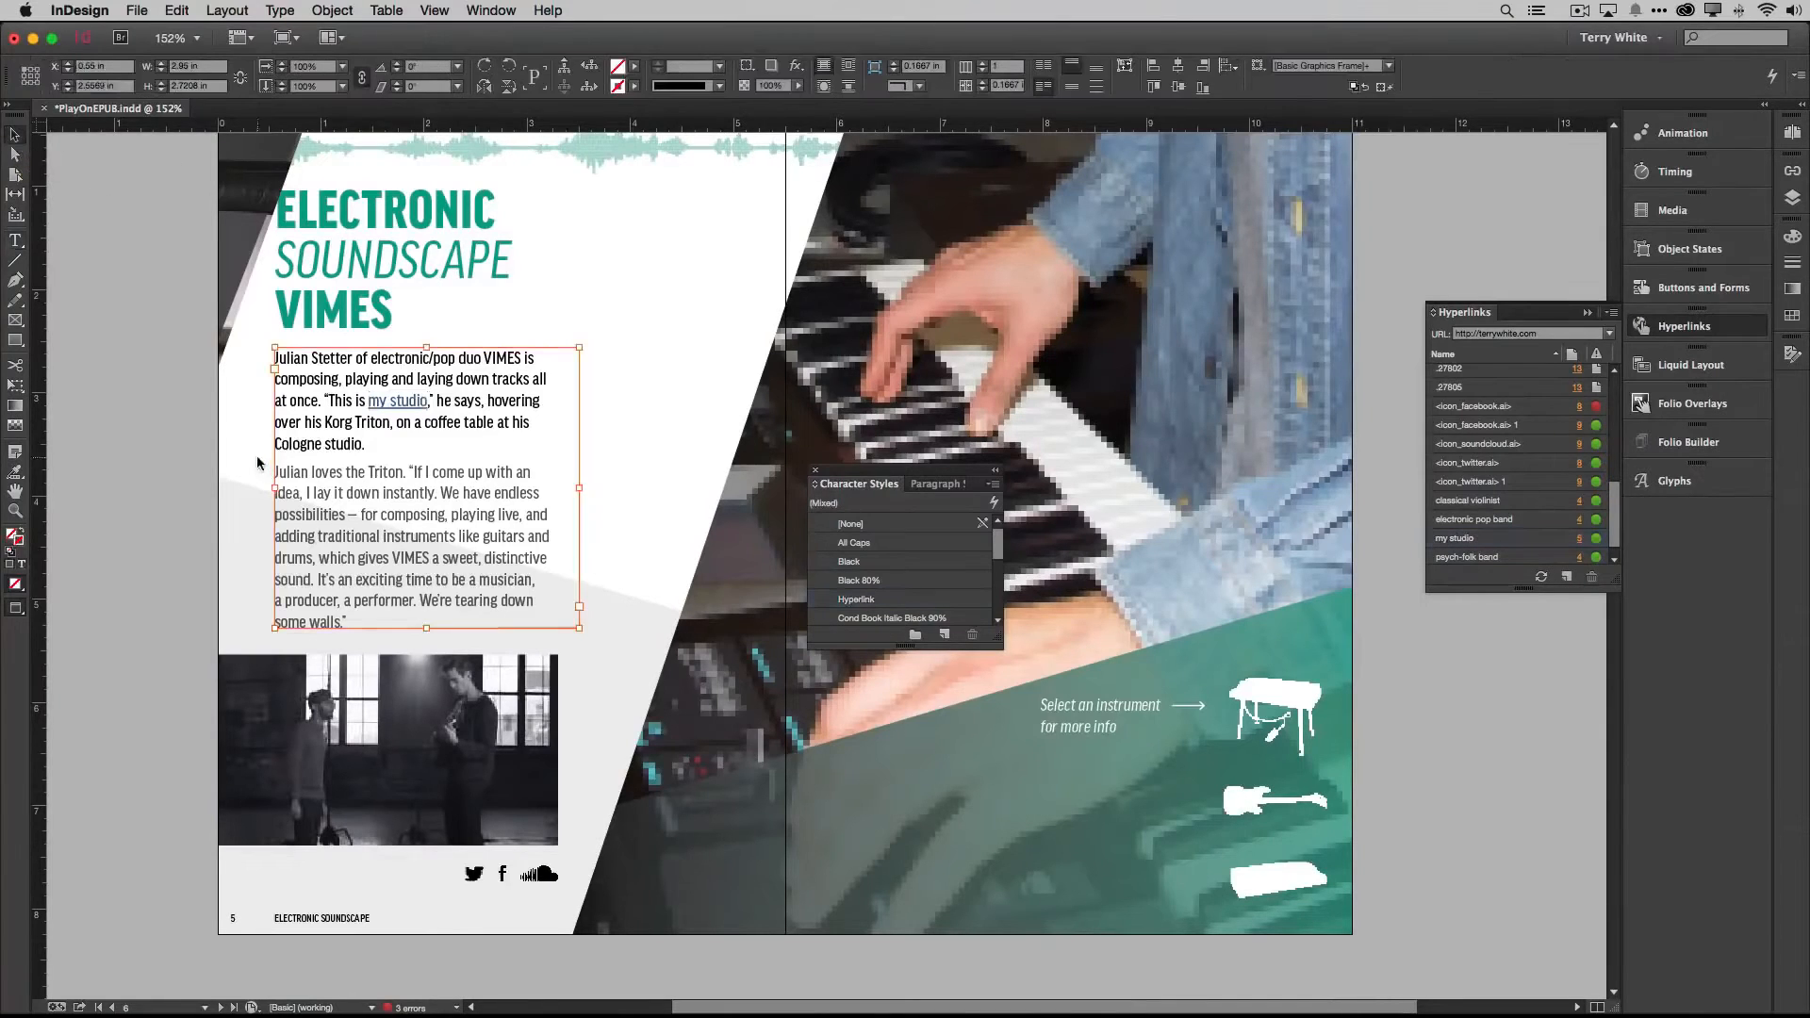
{"action": "left_click", "coordinate": [212, 471]}
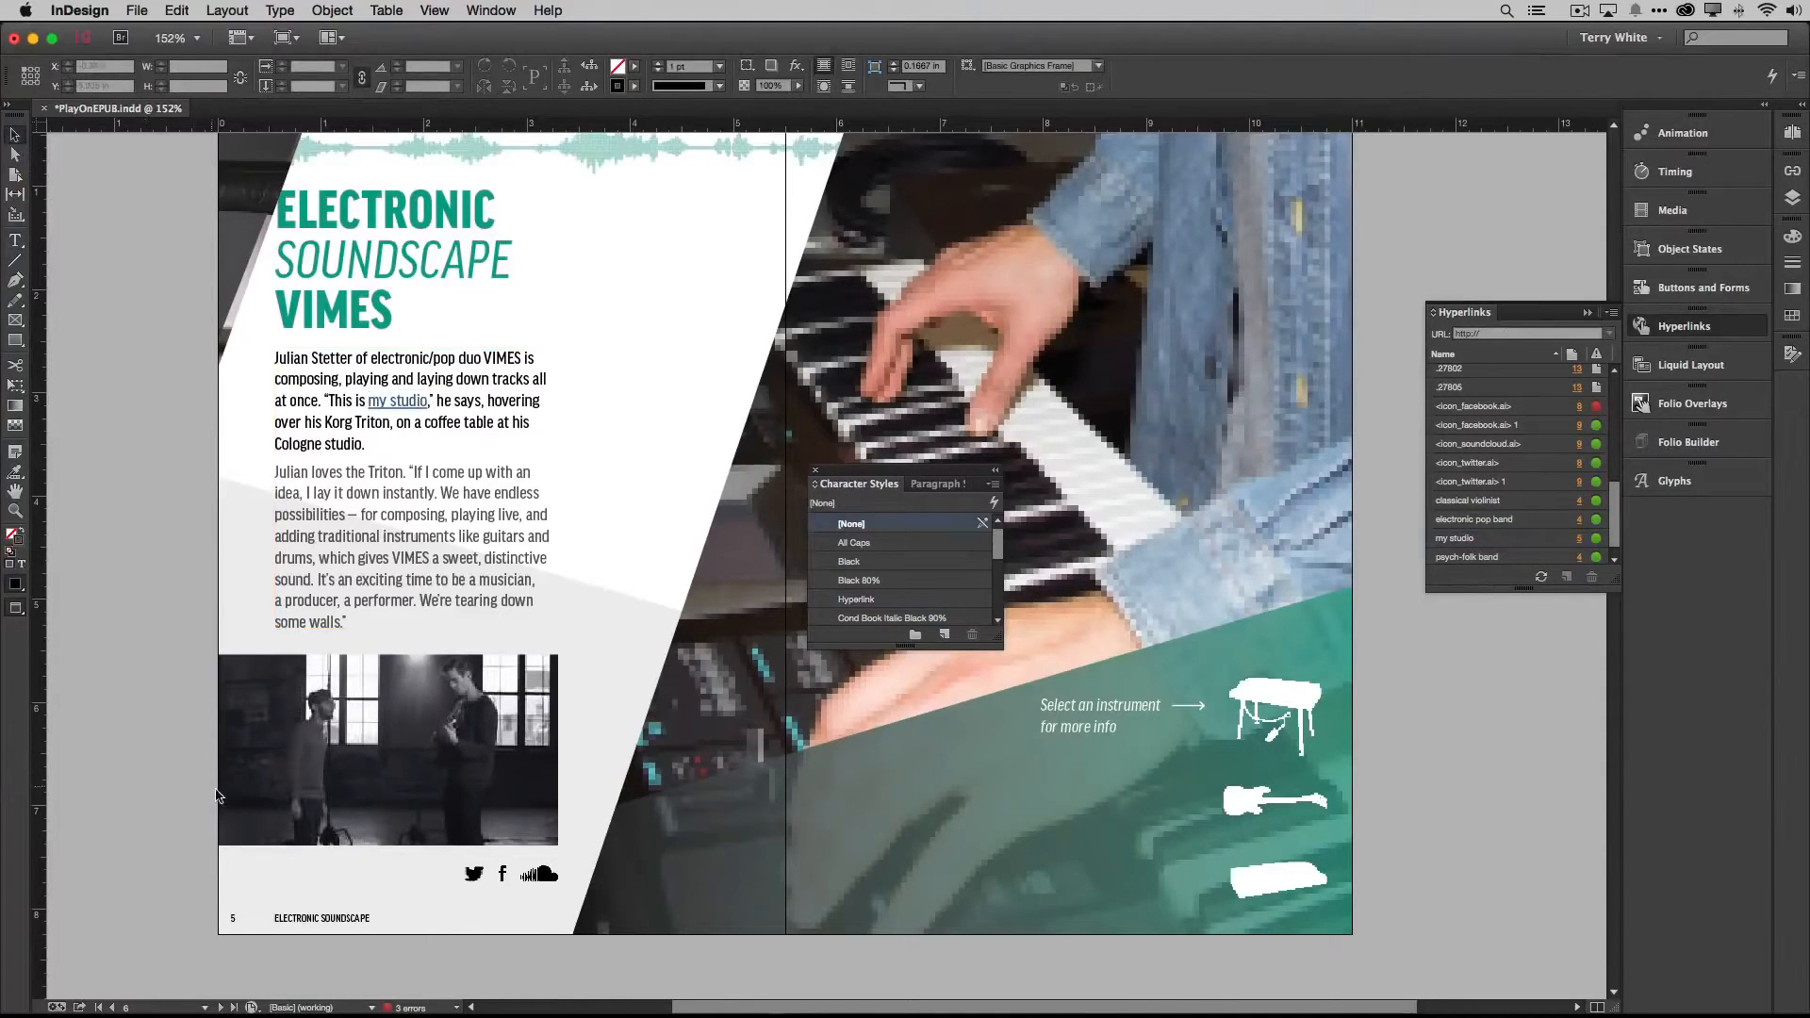
{"action": "left_click", "coordinate": [474, 874]}
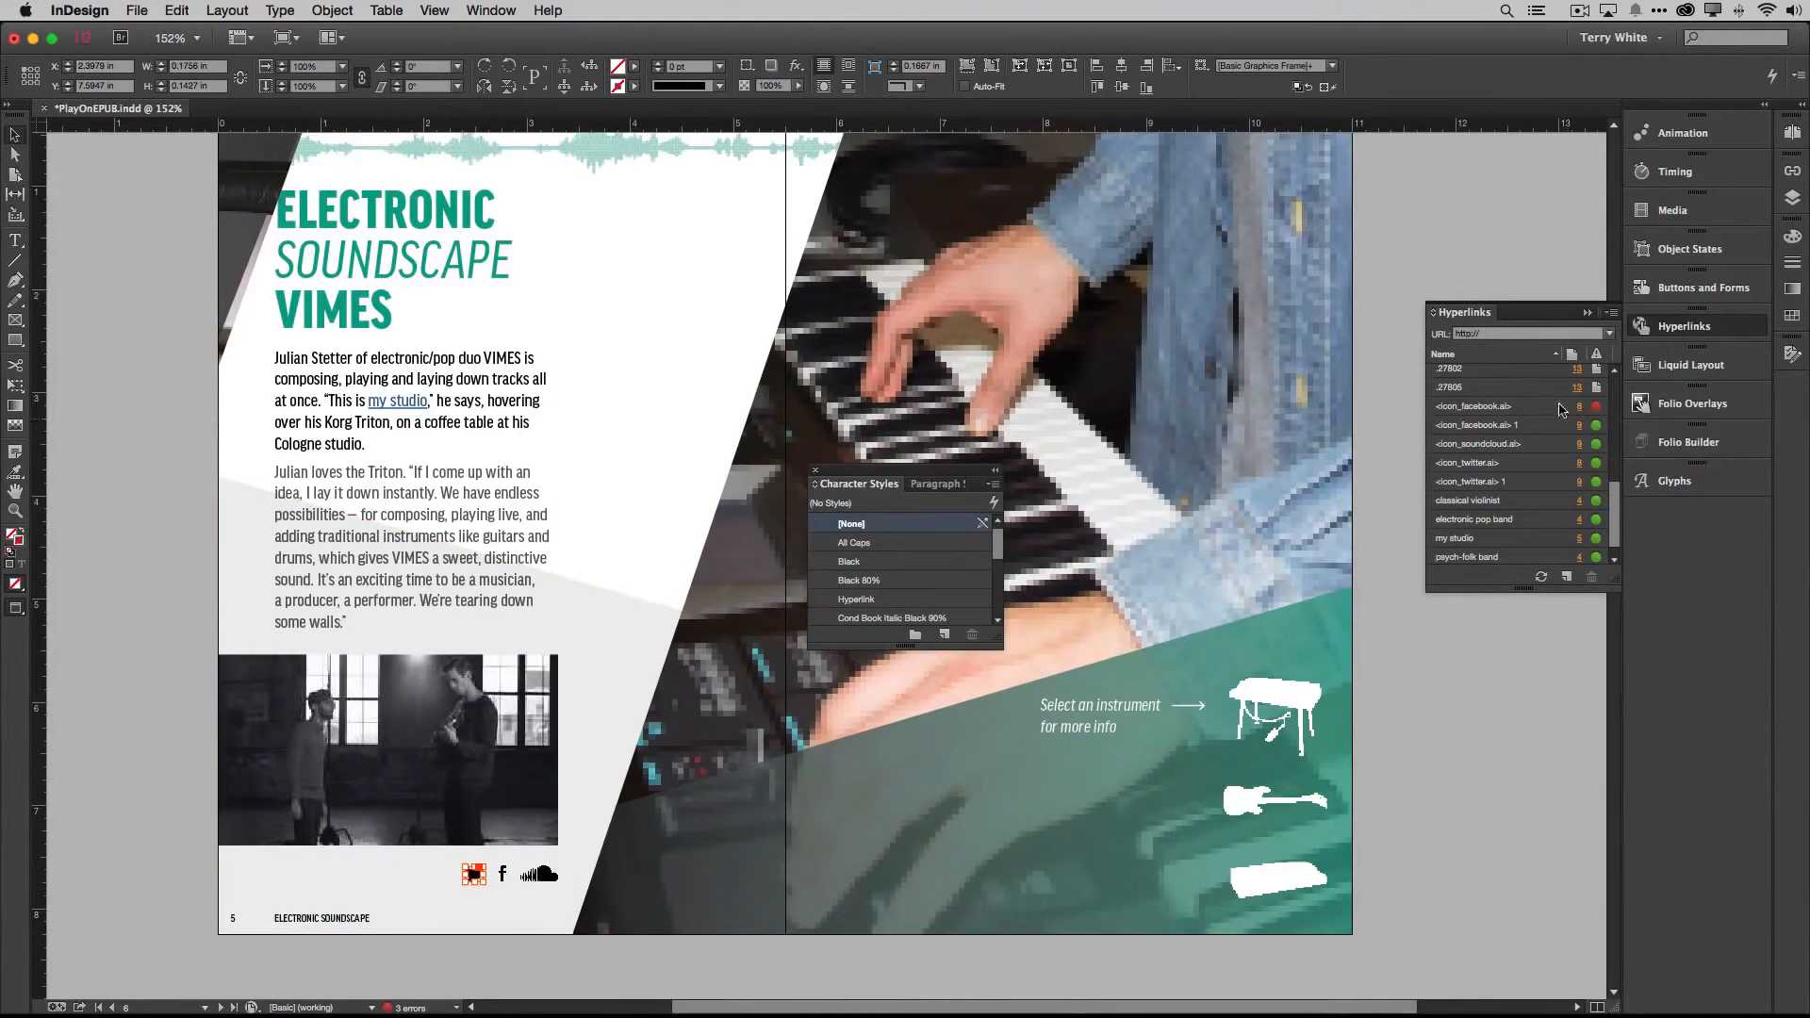
{"action": "left_click", "coordinate": [1496, 336]}
{"action": "type", "text": "ite"}
{"action": "key", "text": "Return"}
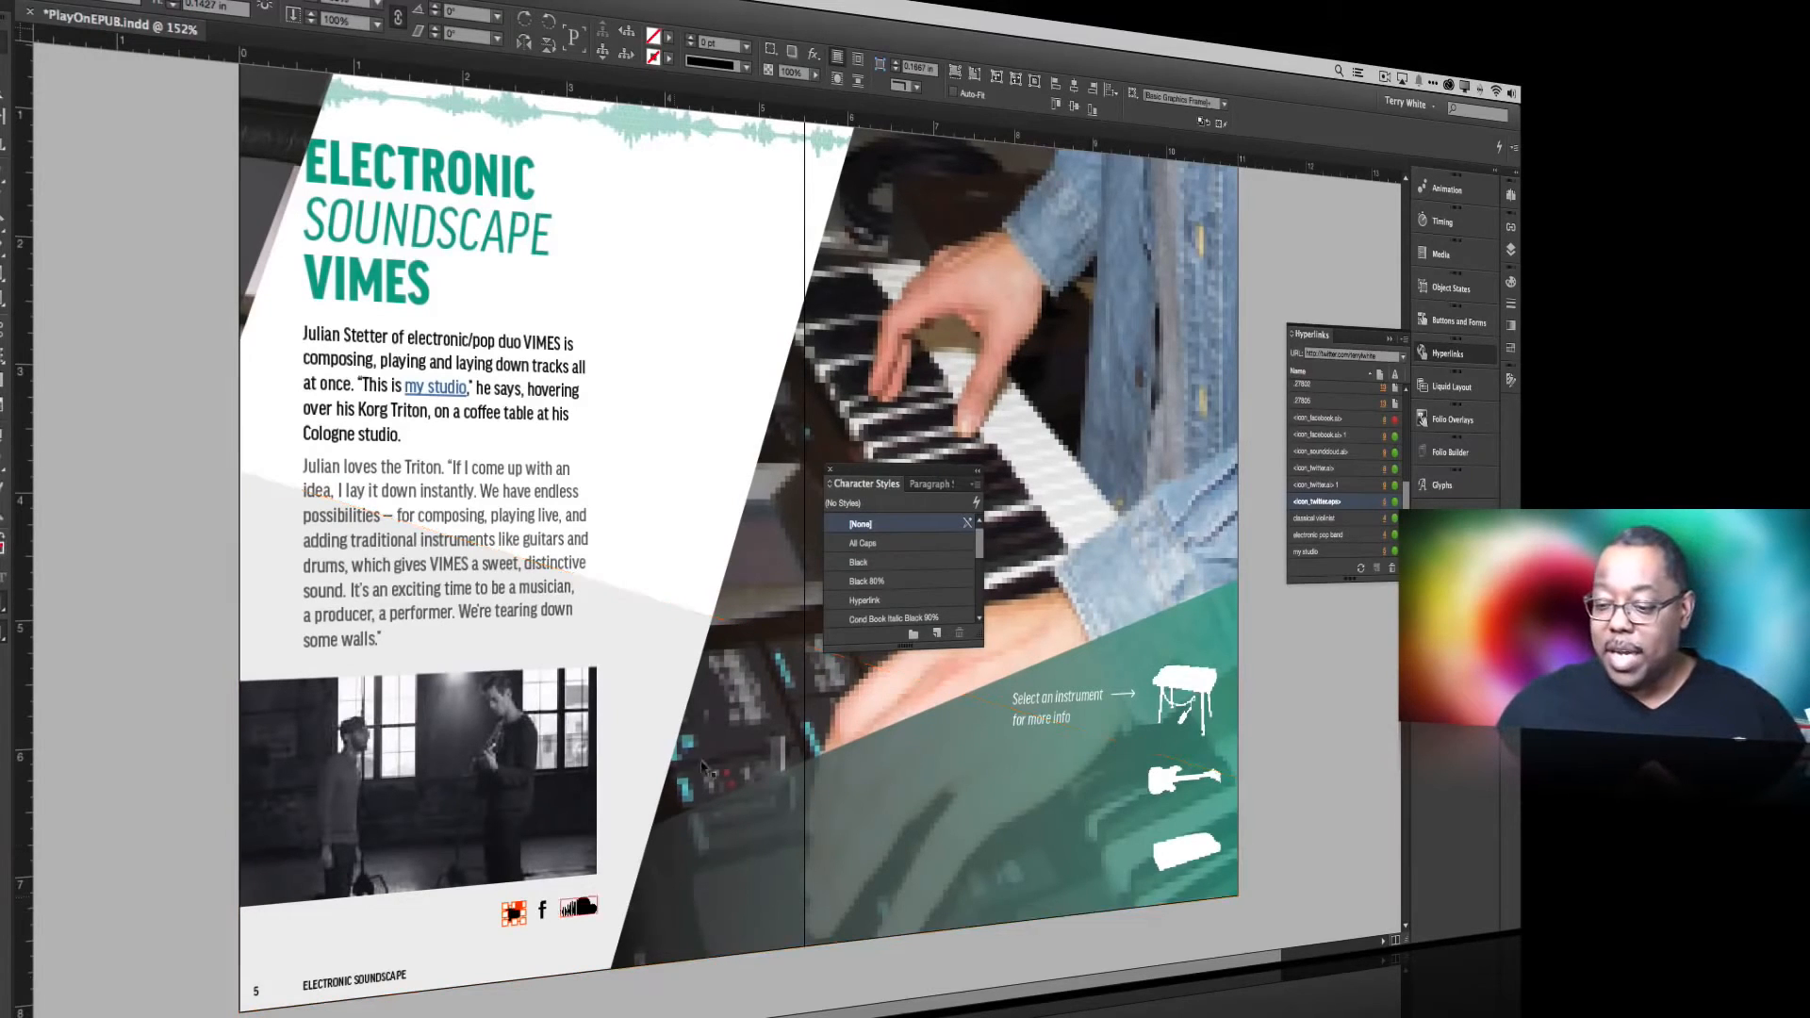
{"action": "left_click", "coordinate": [829, 468]}
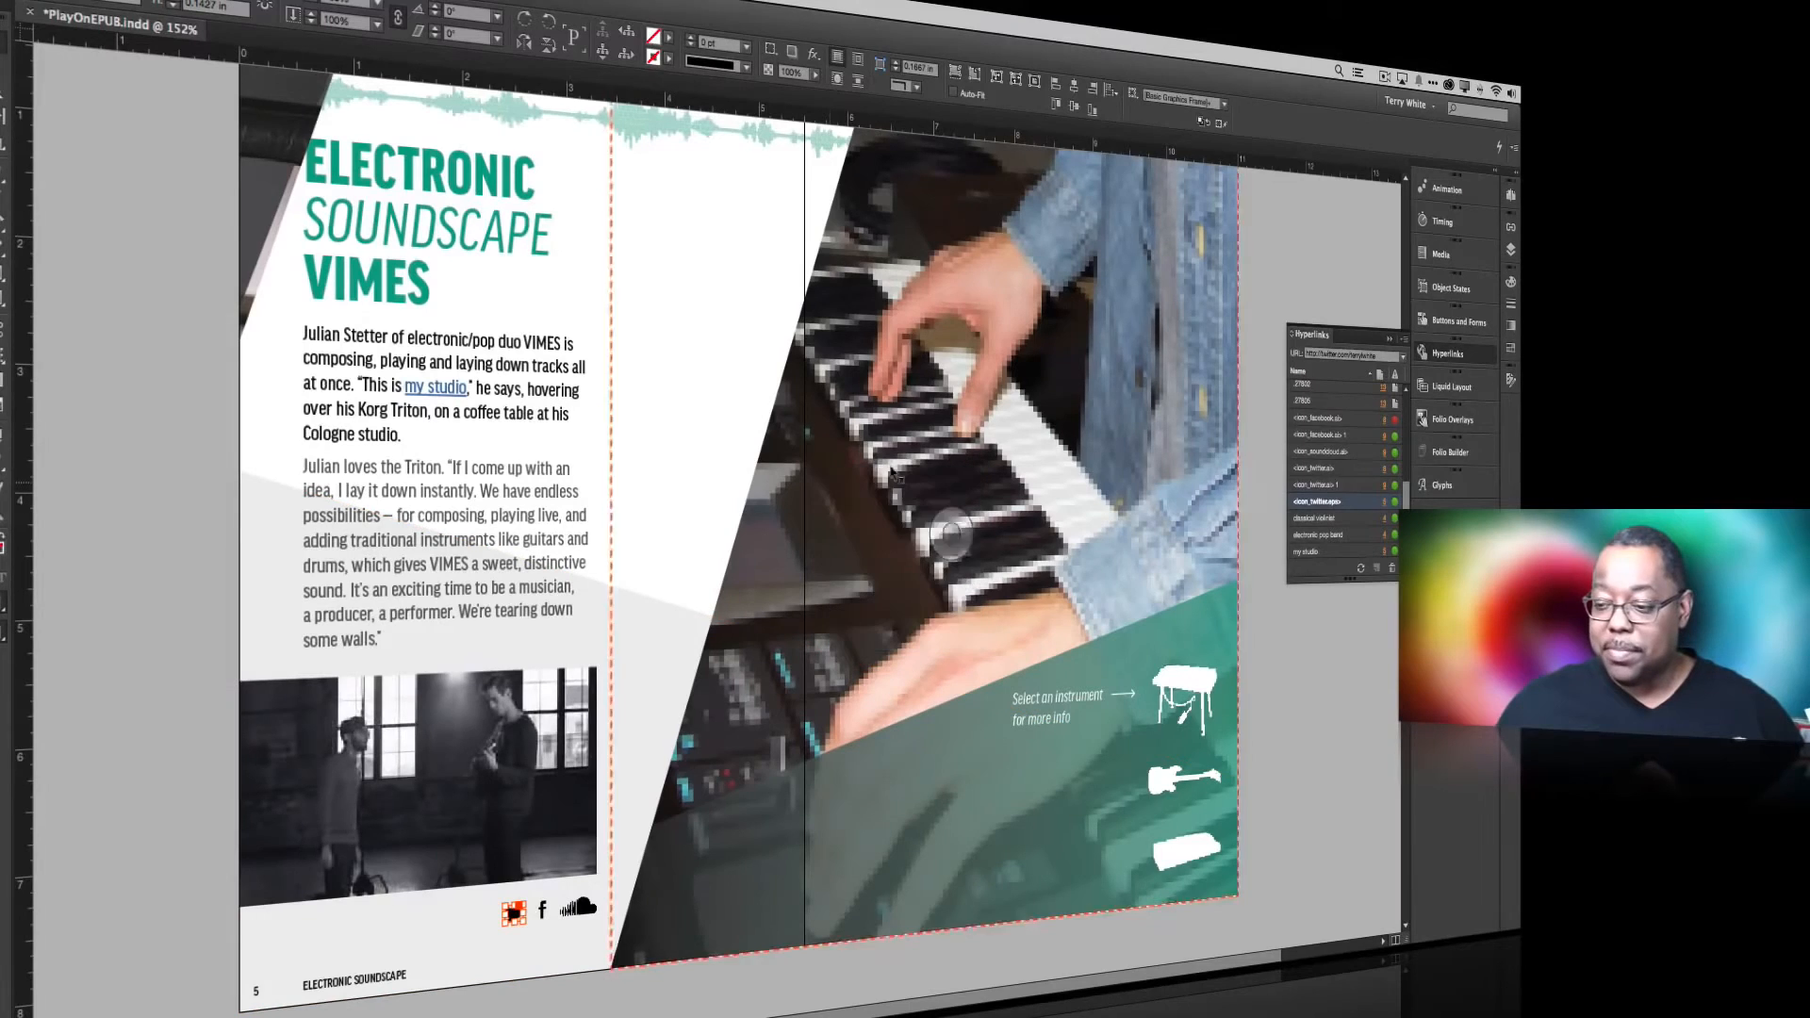
{"action": "left_click", "coordinate": [1389, 338]}
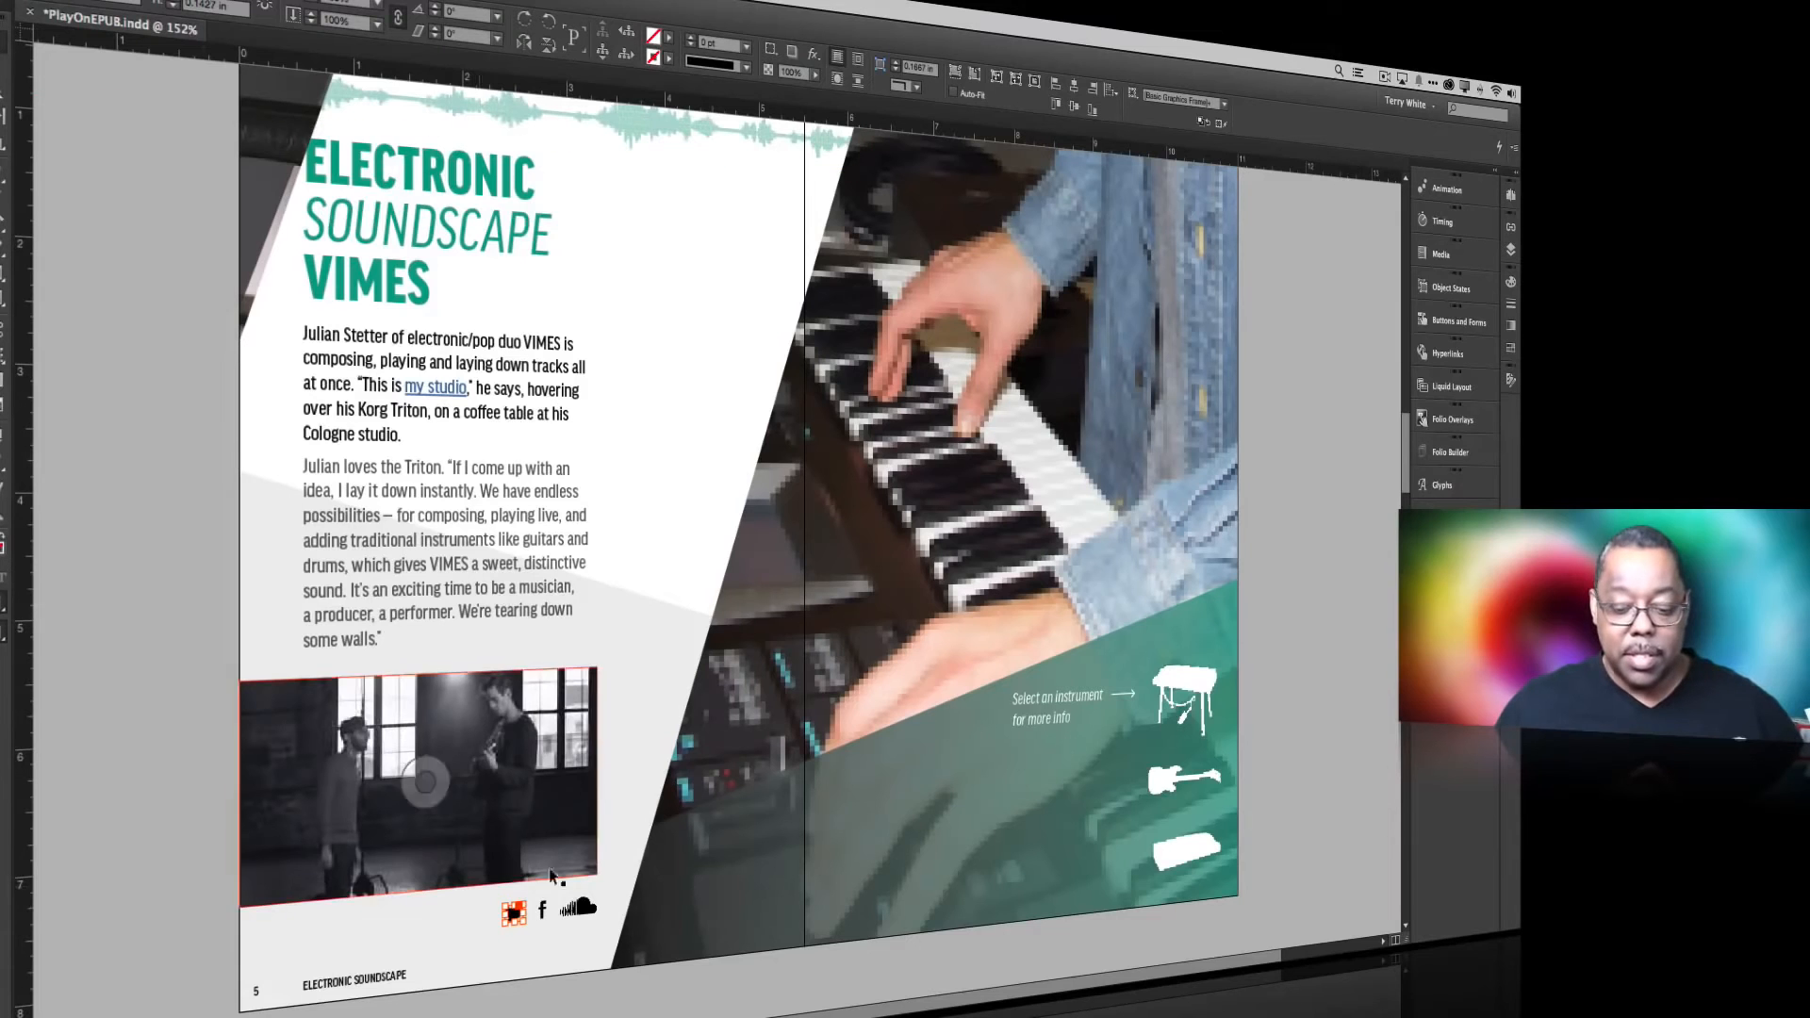
Move the SoundCloud icon from the social icon row up beside the right edge of the black-and-white image
{"action": "left_click", "coordinate": [581, 912]}
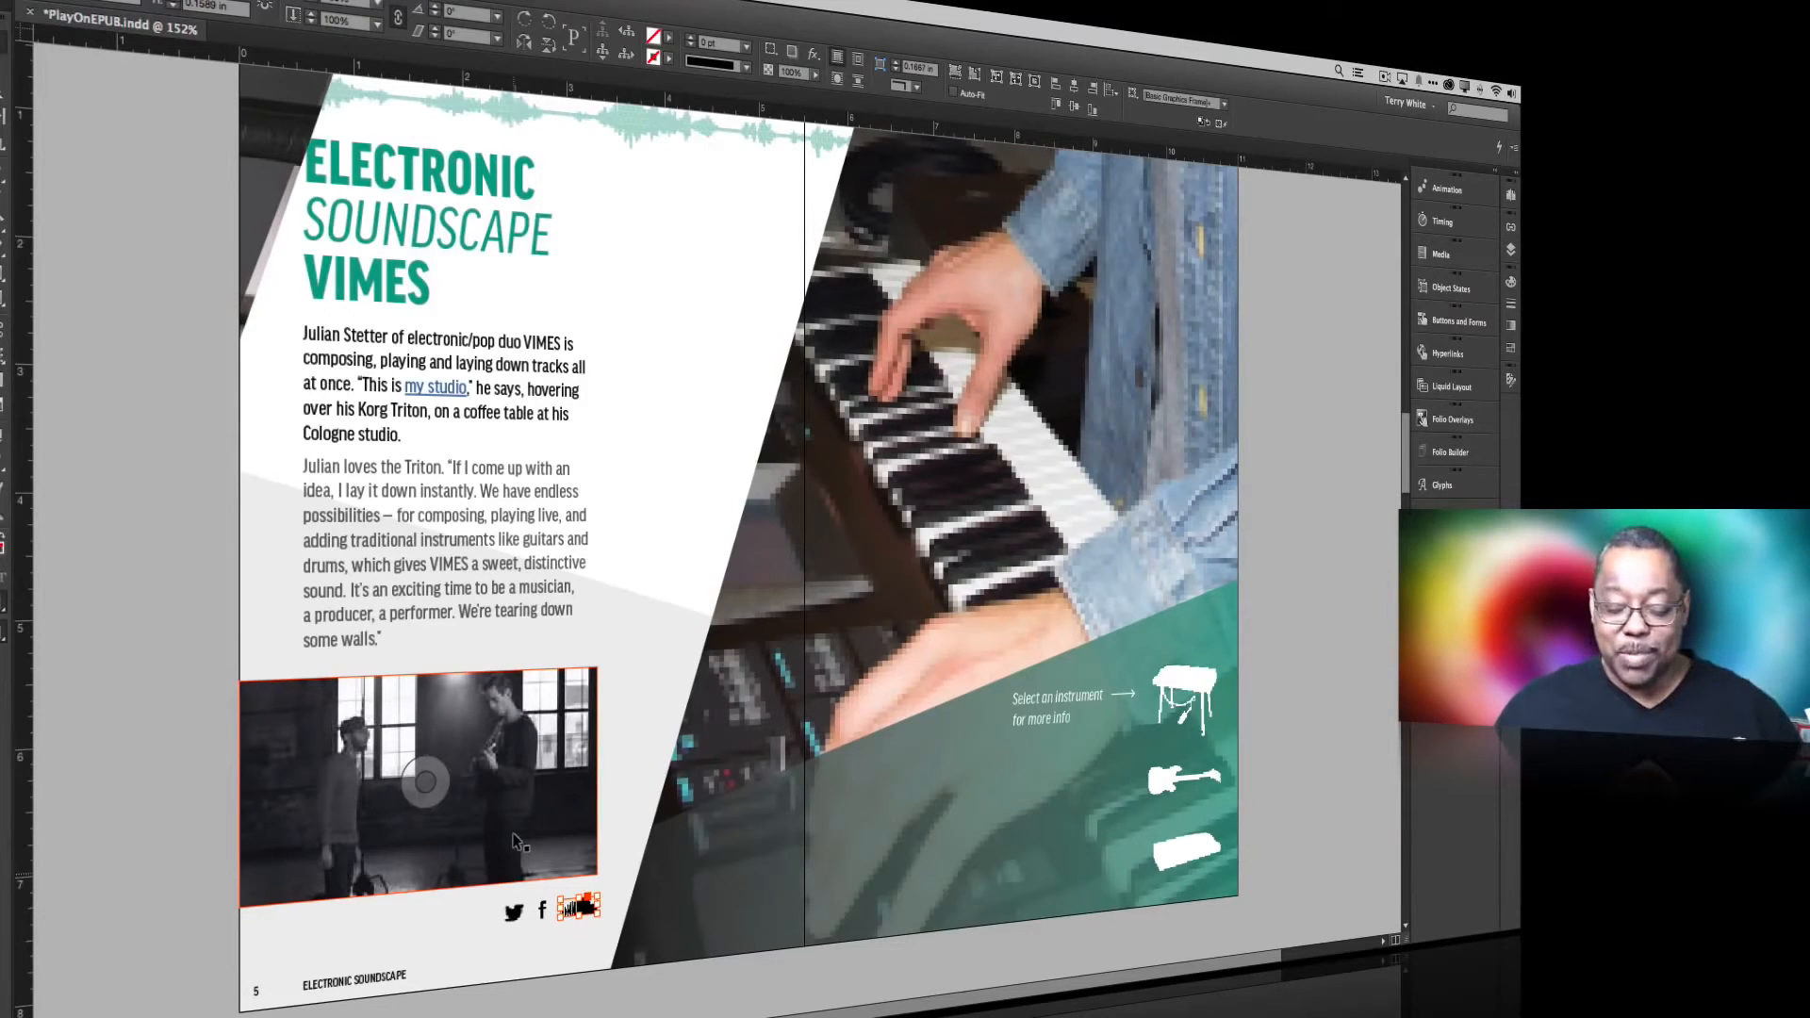
{"action": "left_click", "coordinate": [616, 729]}
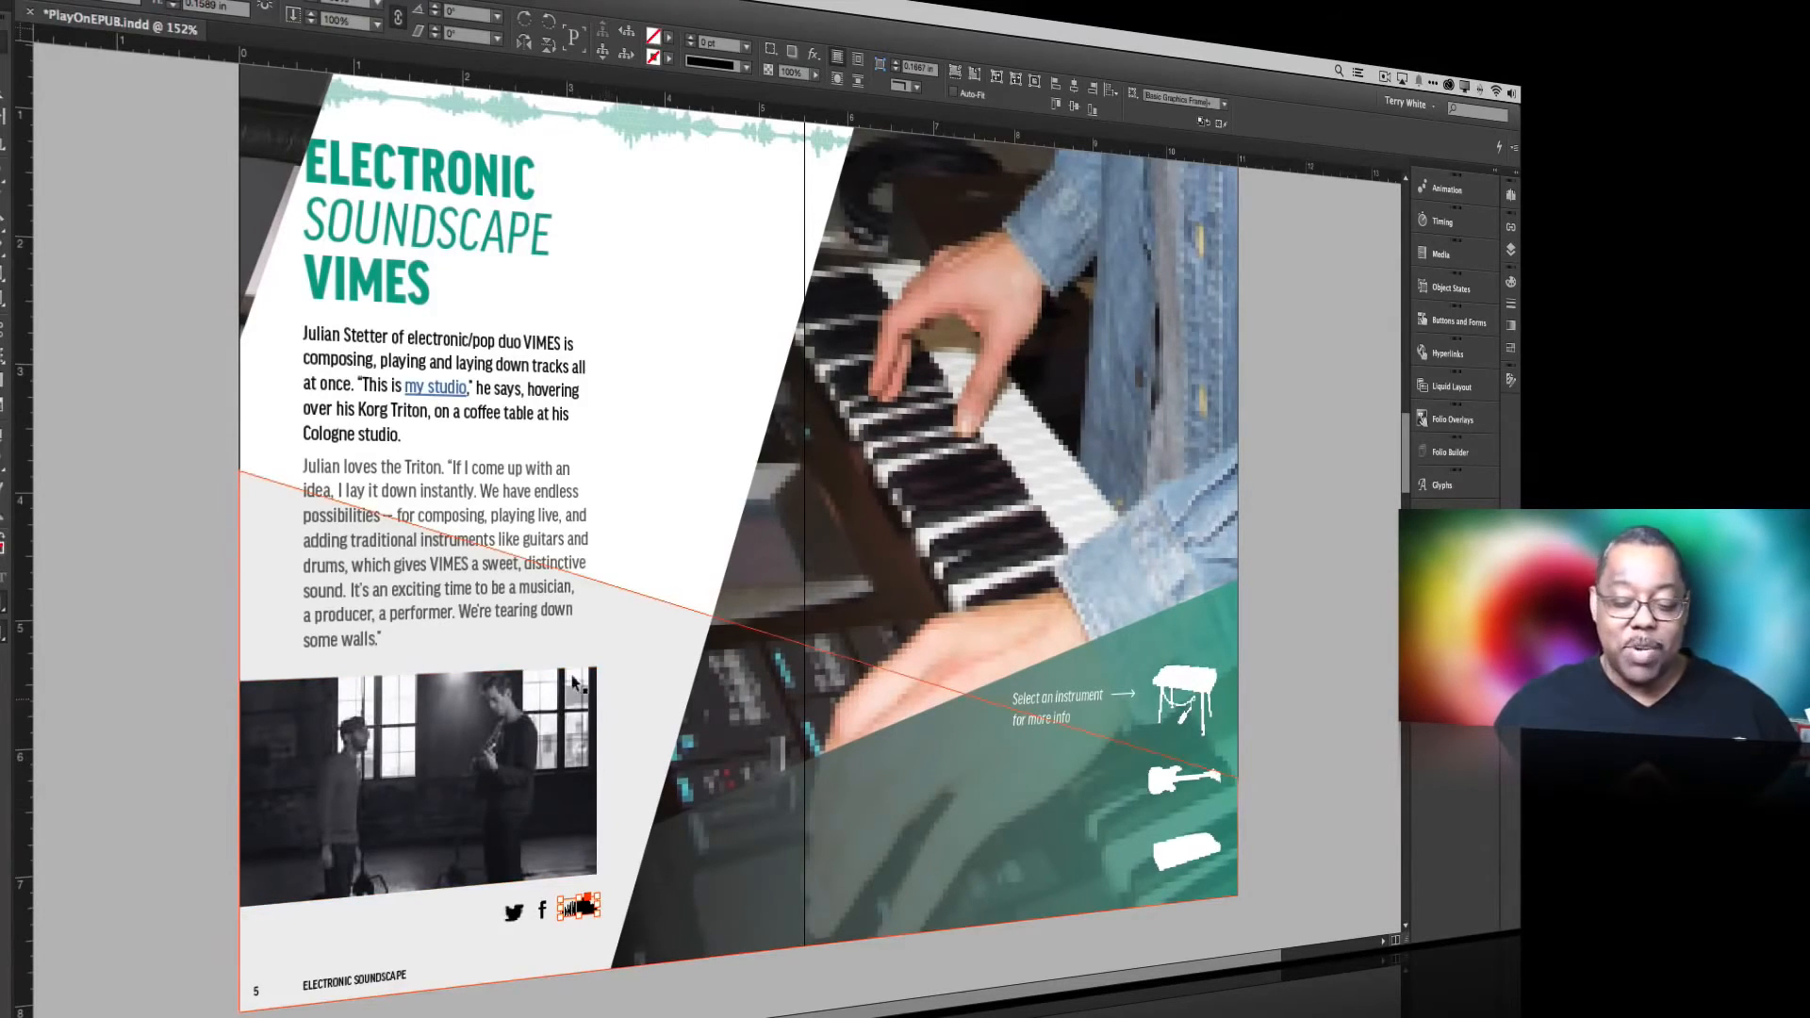
{"action": "left_click", "coordinate": [438, 845]}
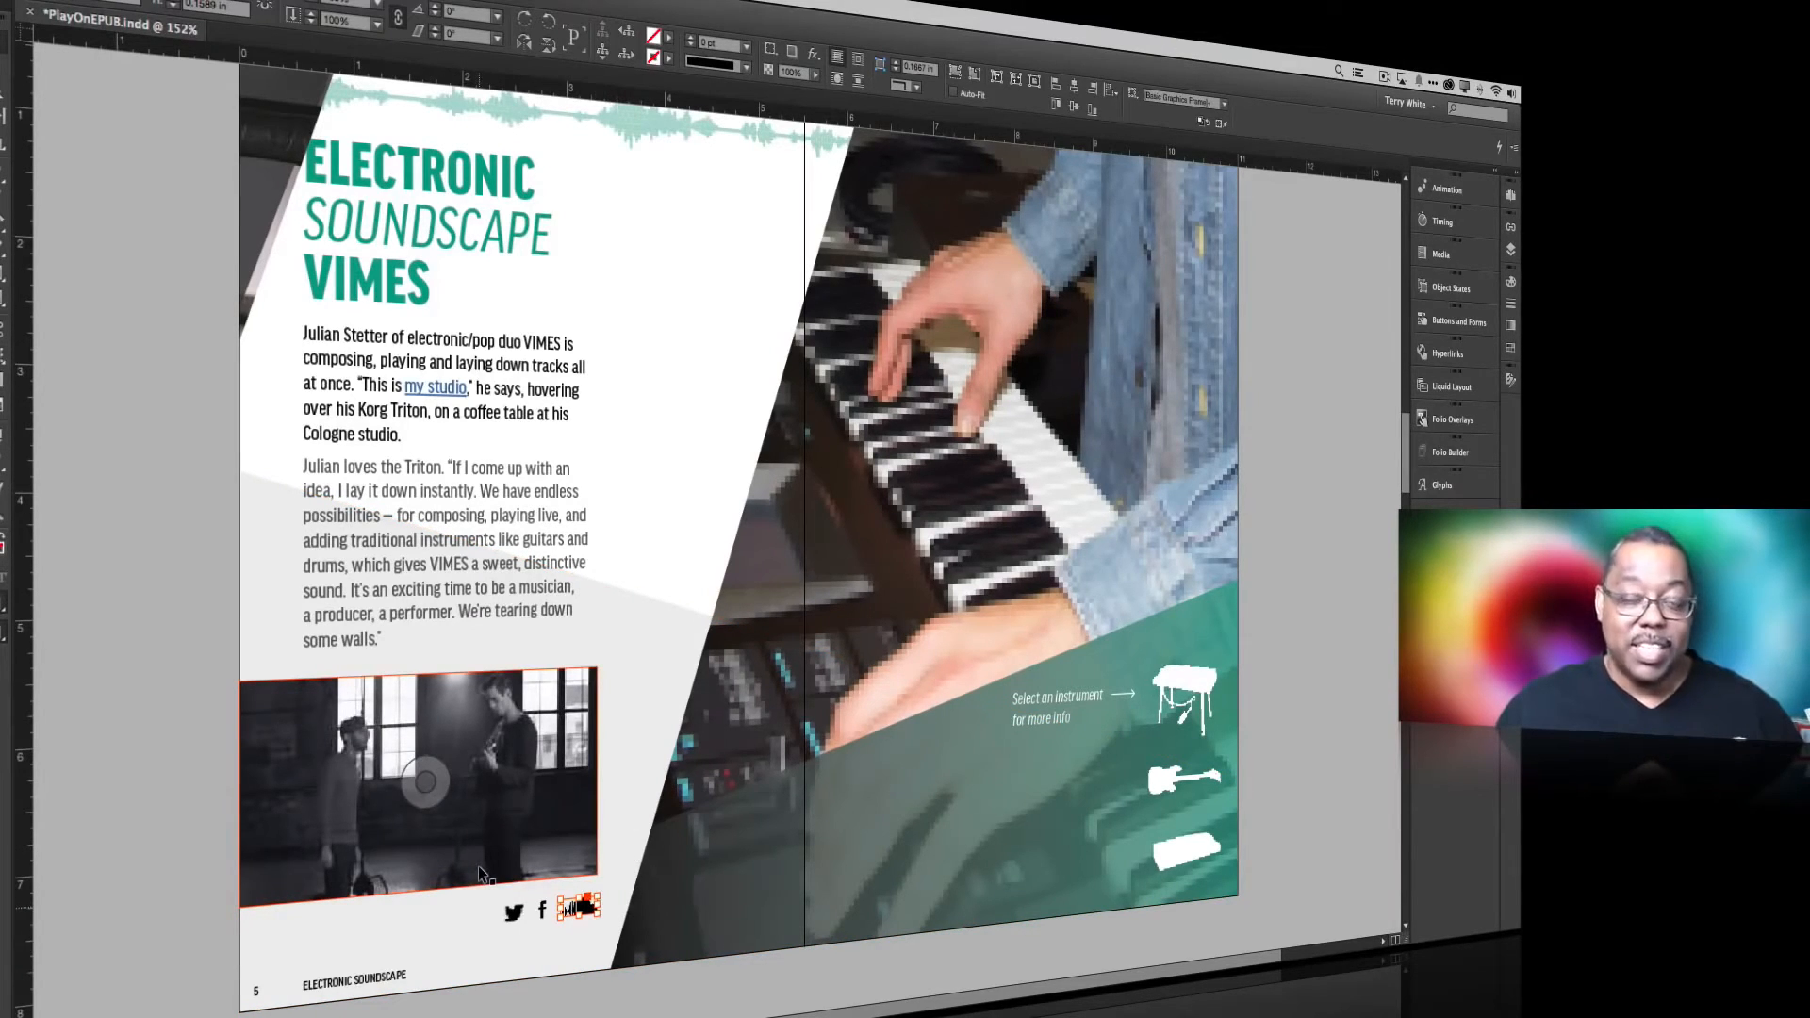
{"action": "left_click", "coordinate": [655, 749]}
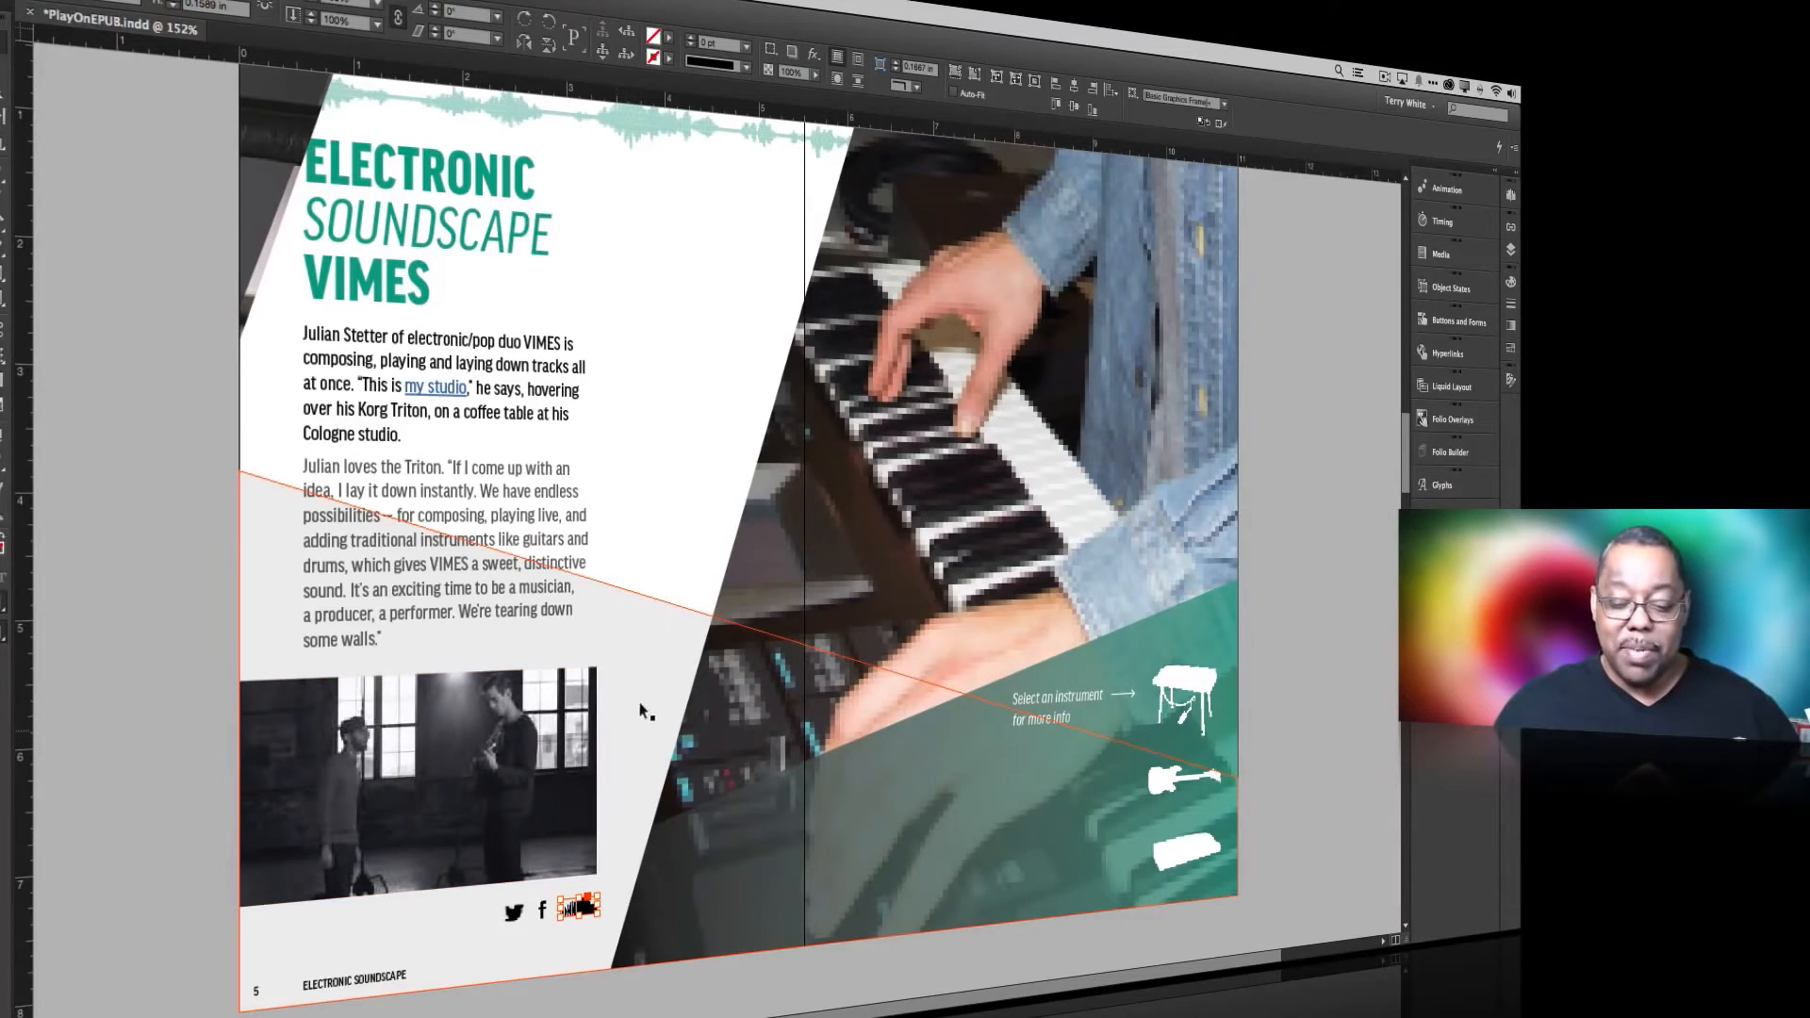
{"action": "left_click", "coordinate": [589, 907]}
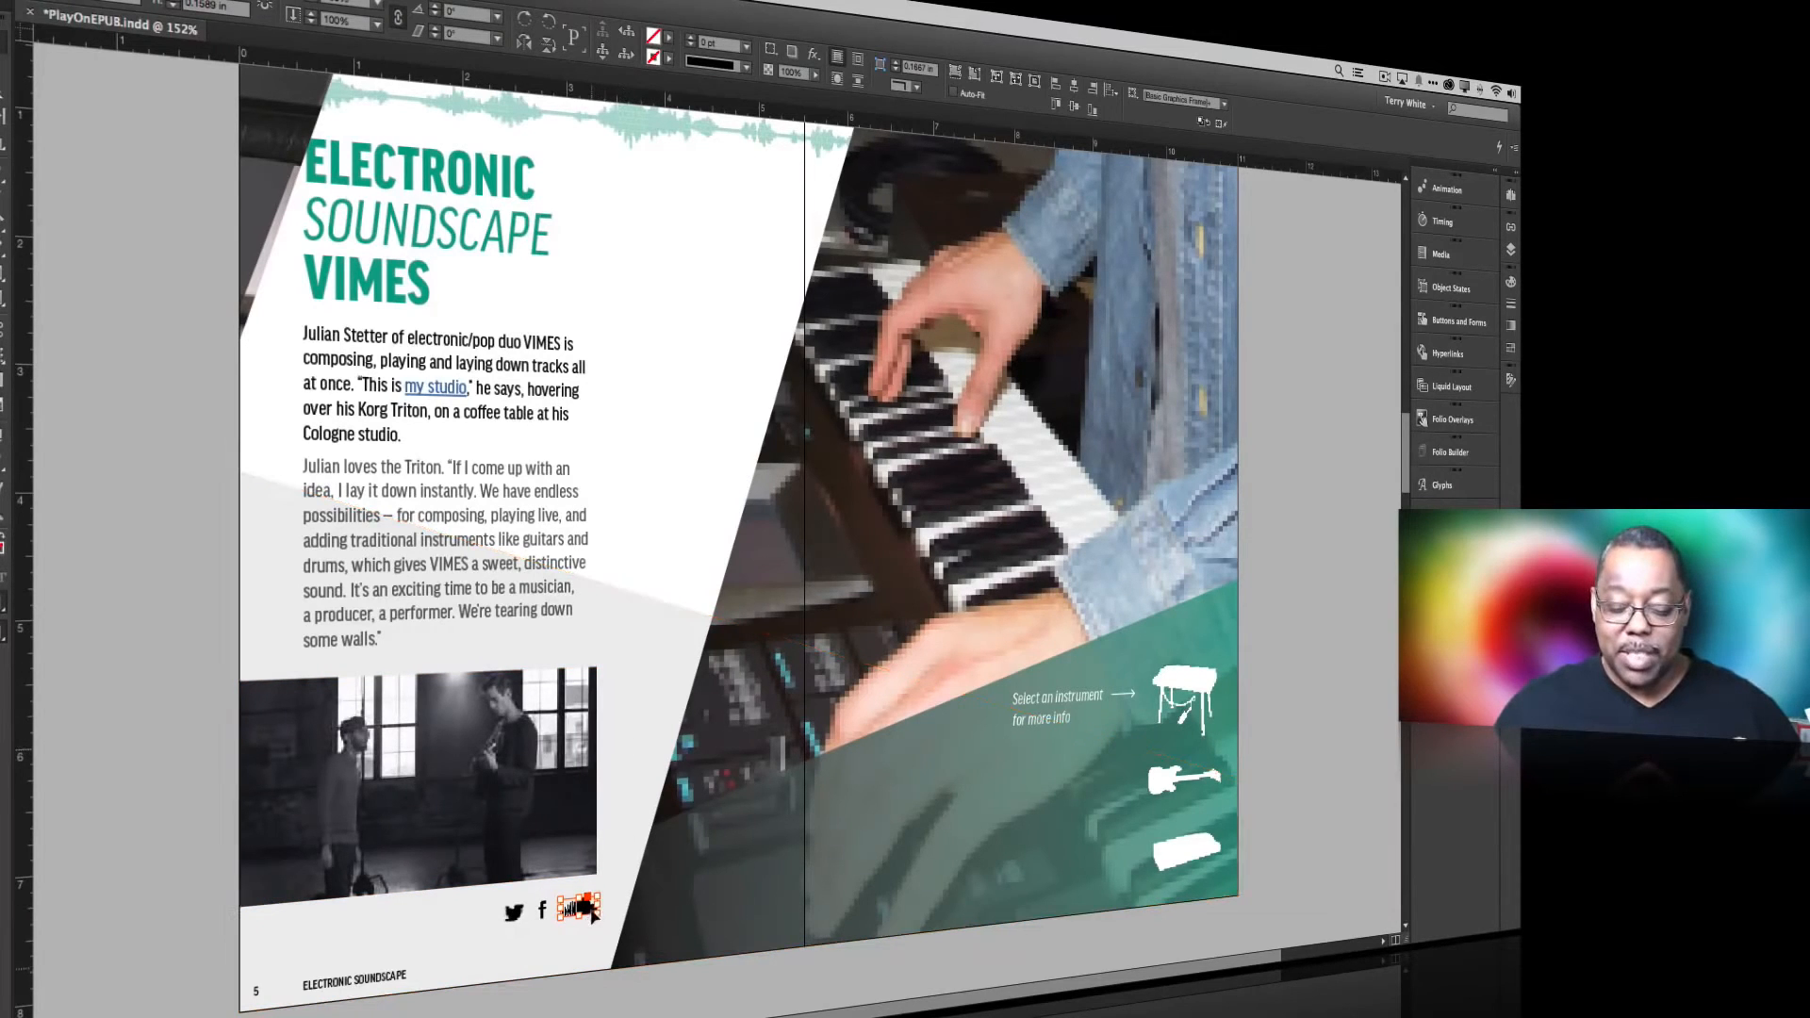
{"action": "left_click_drag", "start_coordinate": [589, 908], "coordinate": [634, 705]}
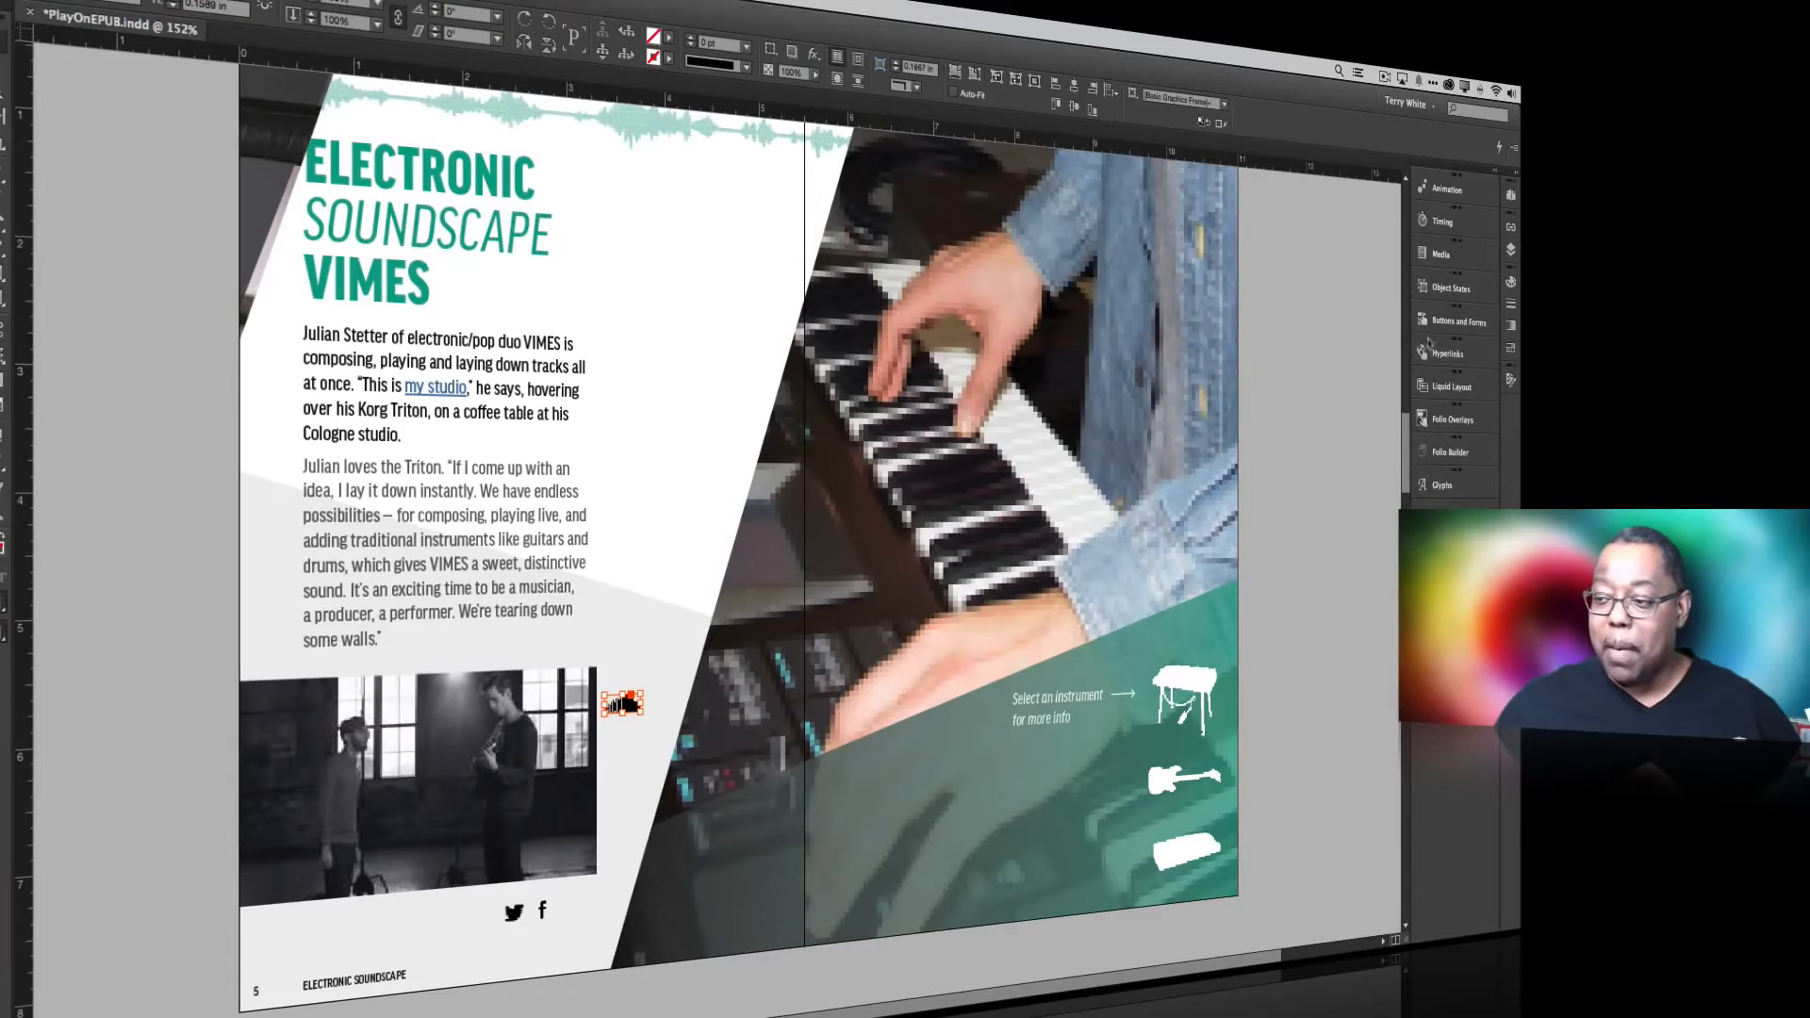
Convert the moved SoundCloud icon into a button named "Play Vimes Video"
{"action": "left_click", "coordinate": [1433, 322]}
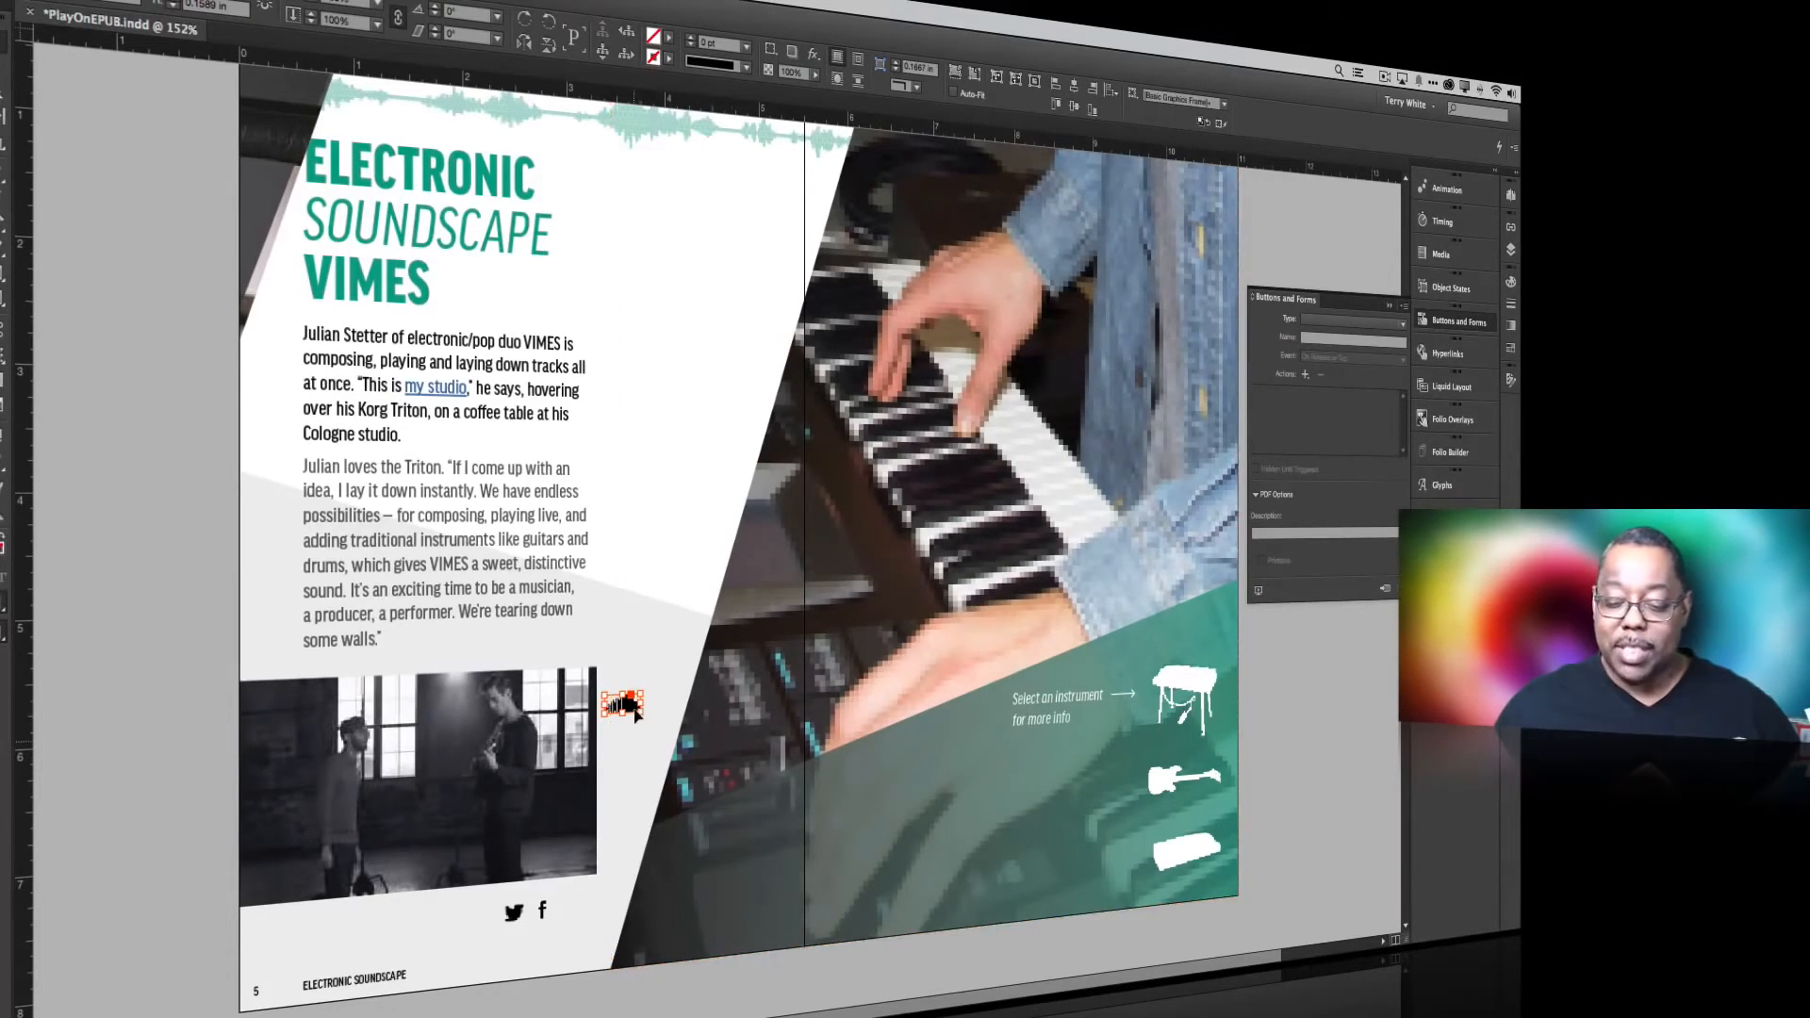
{"action": "left_click", "coordinate": [1367, 325]}
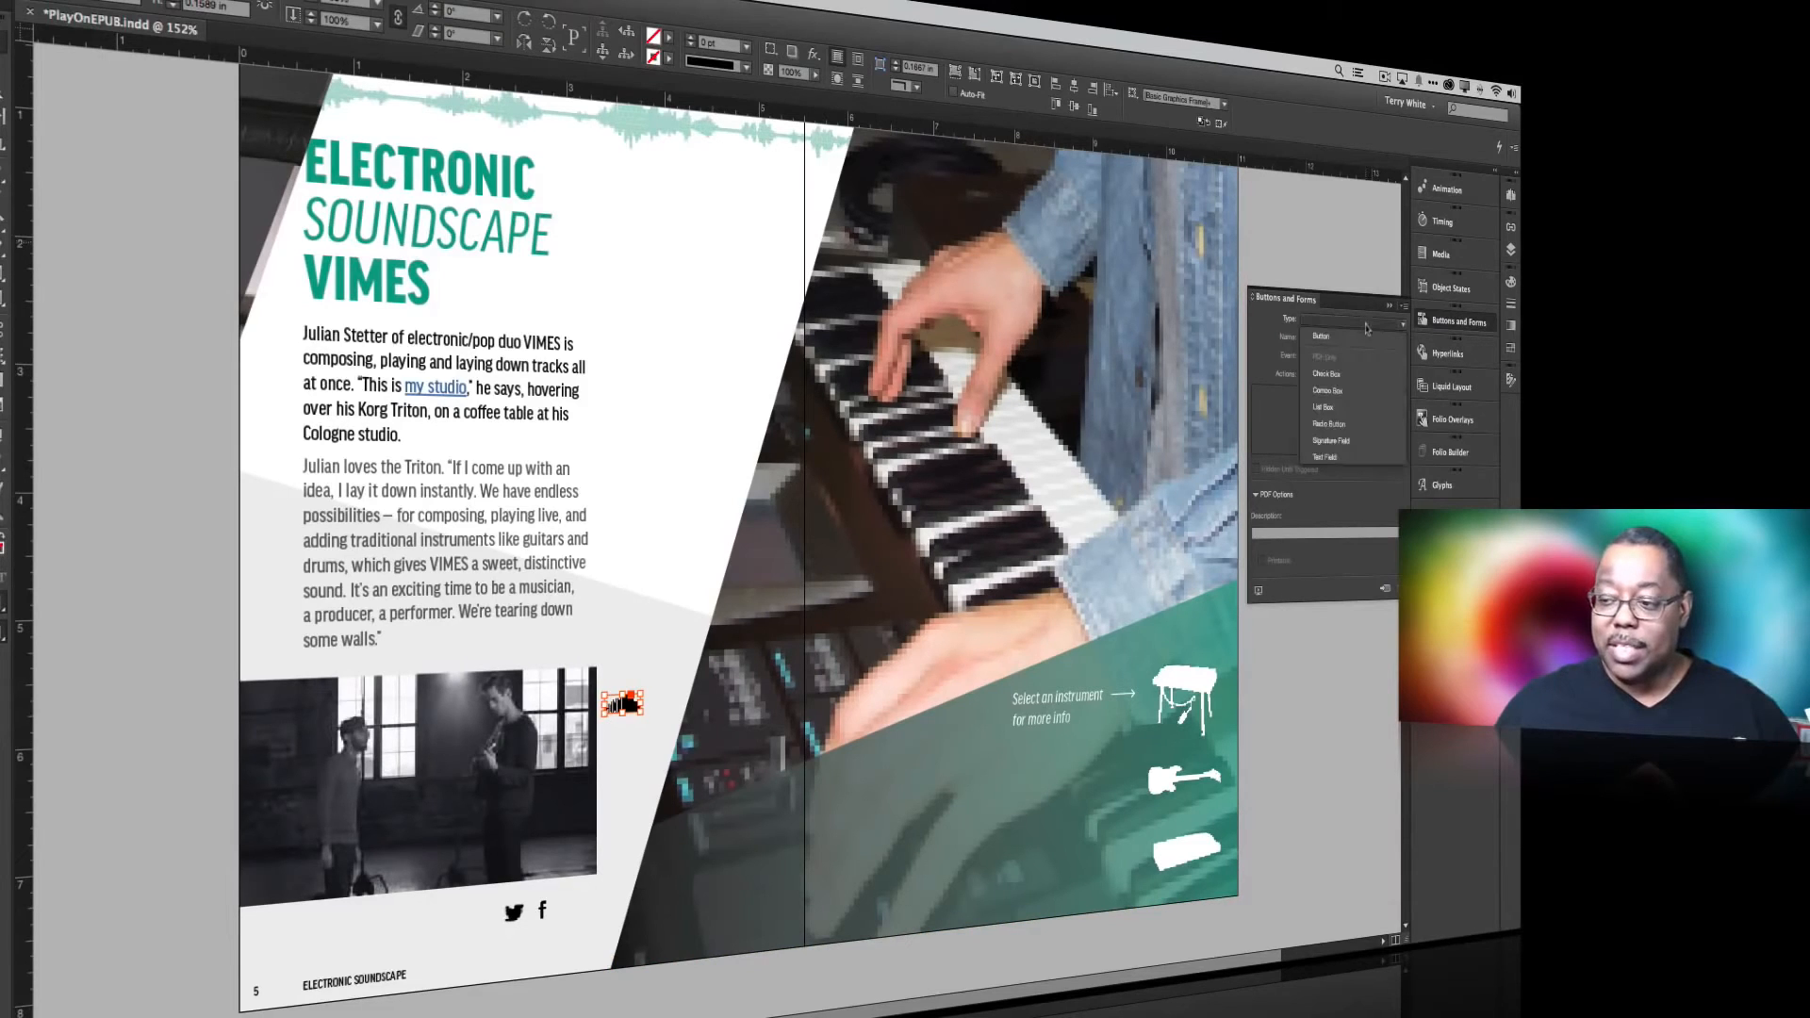
{"action": "left_click", "coordinate": [1365, 338]}
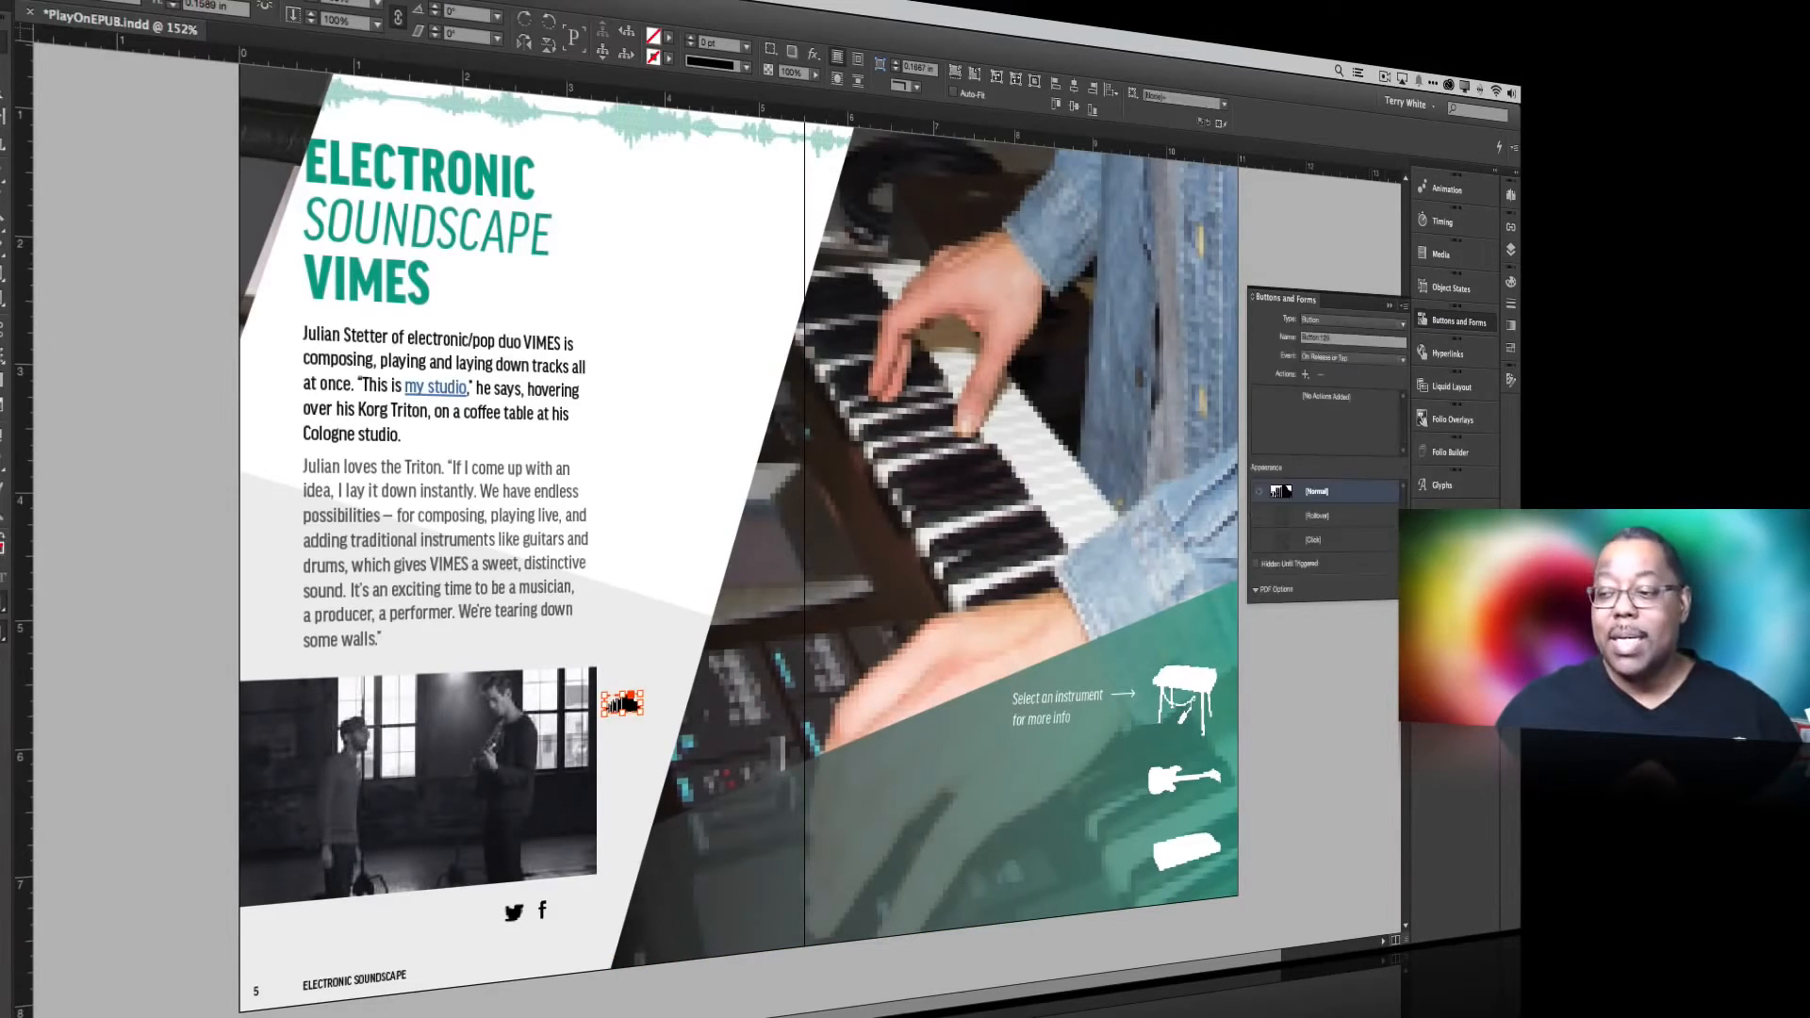
{"action": "left_click", "coordinate": [1329, 339]}
{"action": "left_click_drag", "start_coordinate": [1332, 337], "coordinate": [1225, 345]}
{"action": "type", "text": "E"}
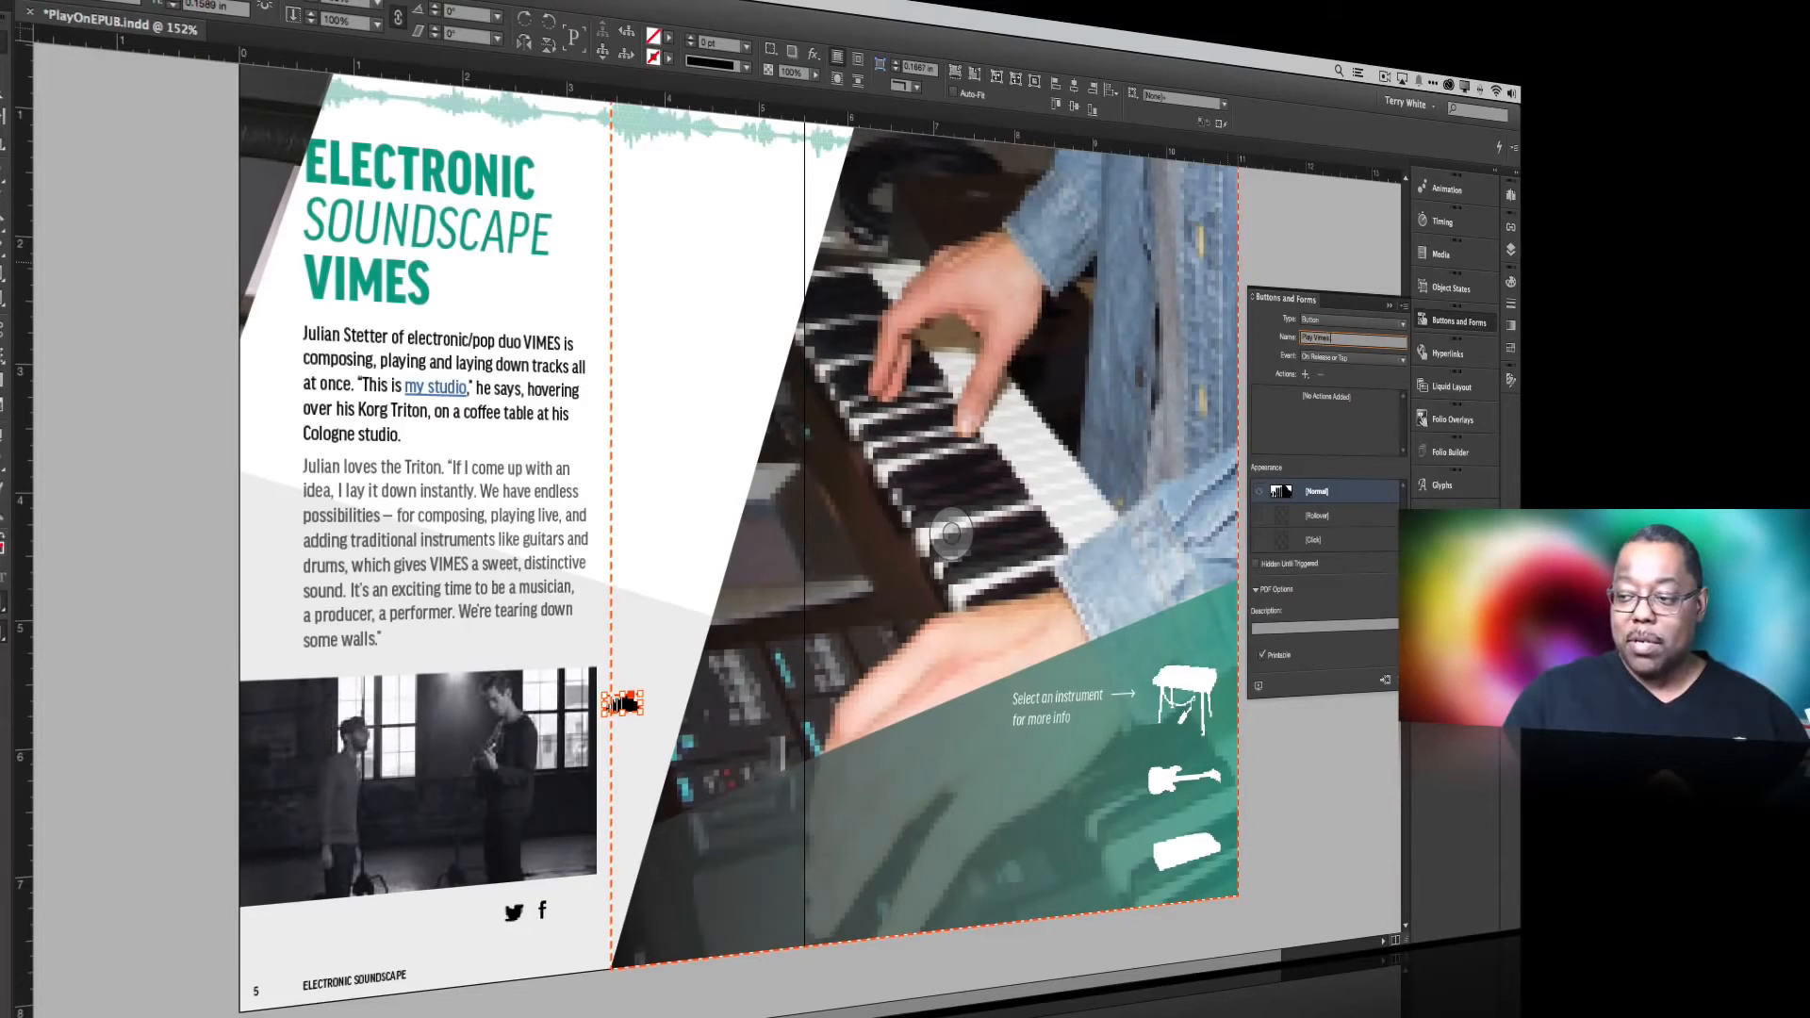
{"action": "key", "text": "Return"}
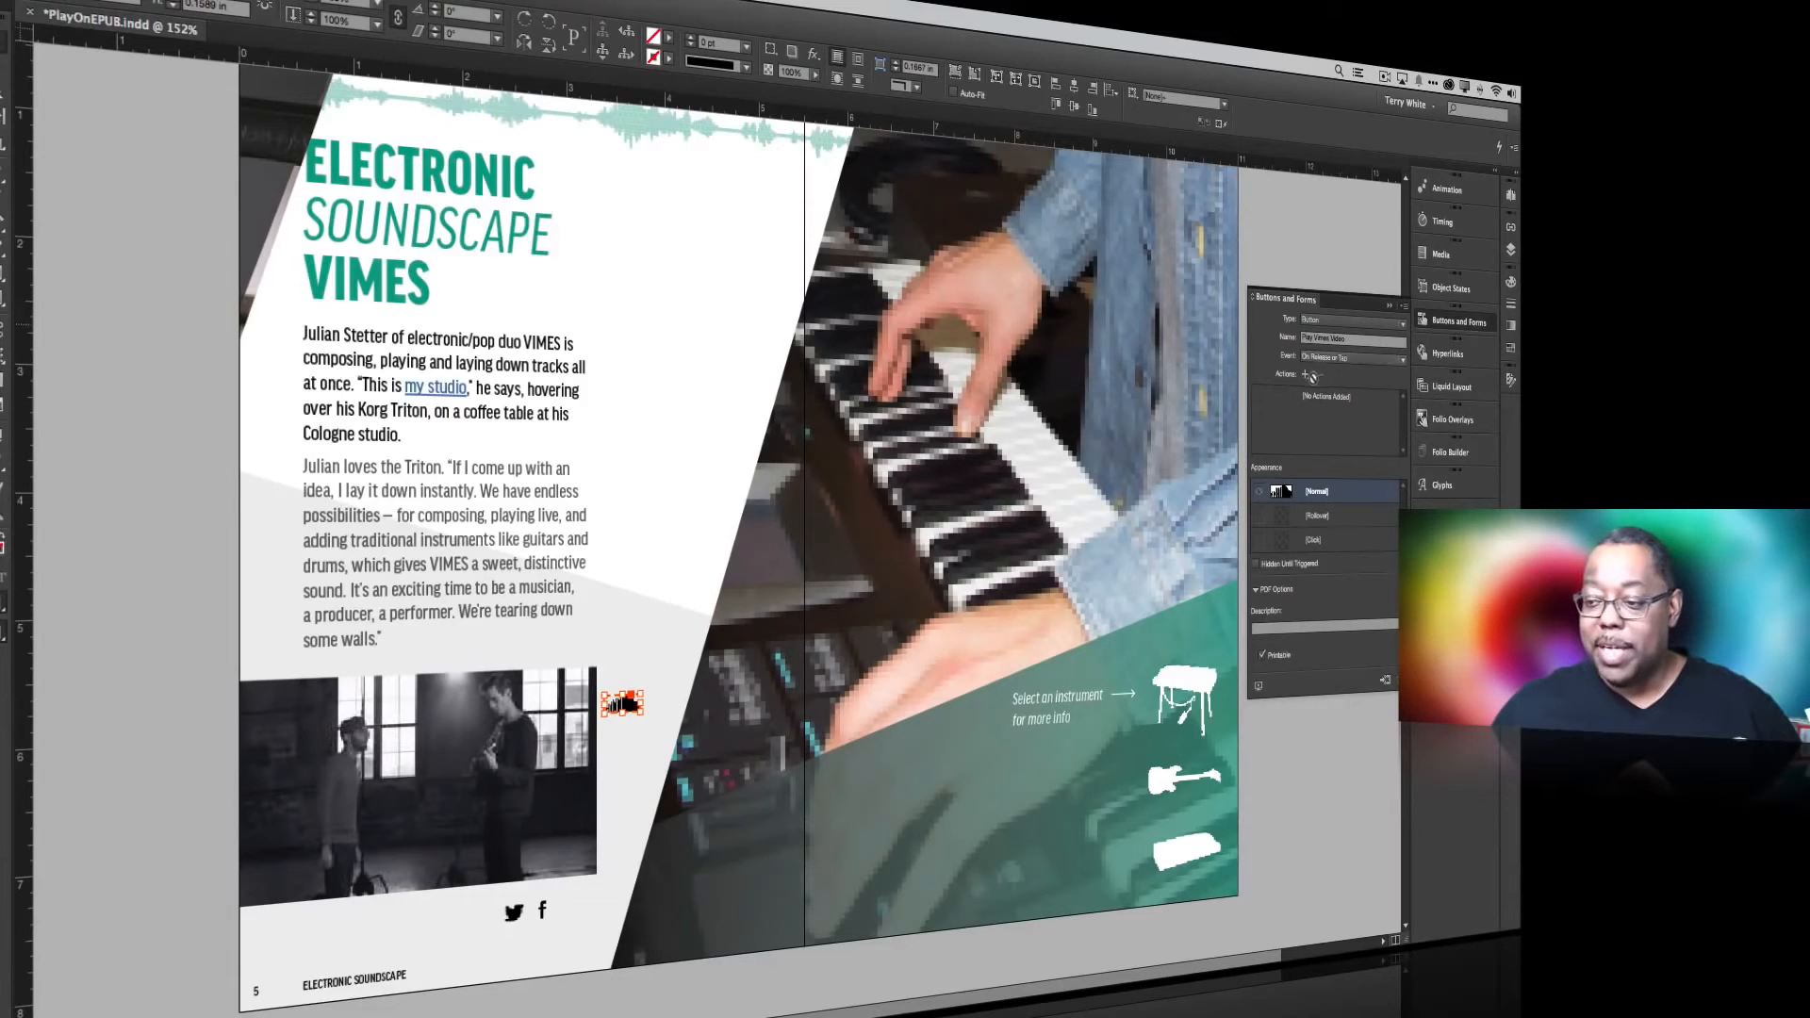
Add a Video action to the Play Vimes Video button that plays video_vimes.mp4 on release or tap
{"action": "left_click", "coordinate": [1305, 375]}
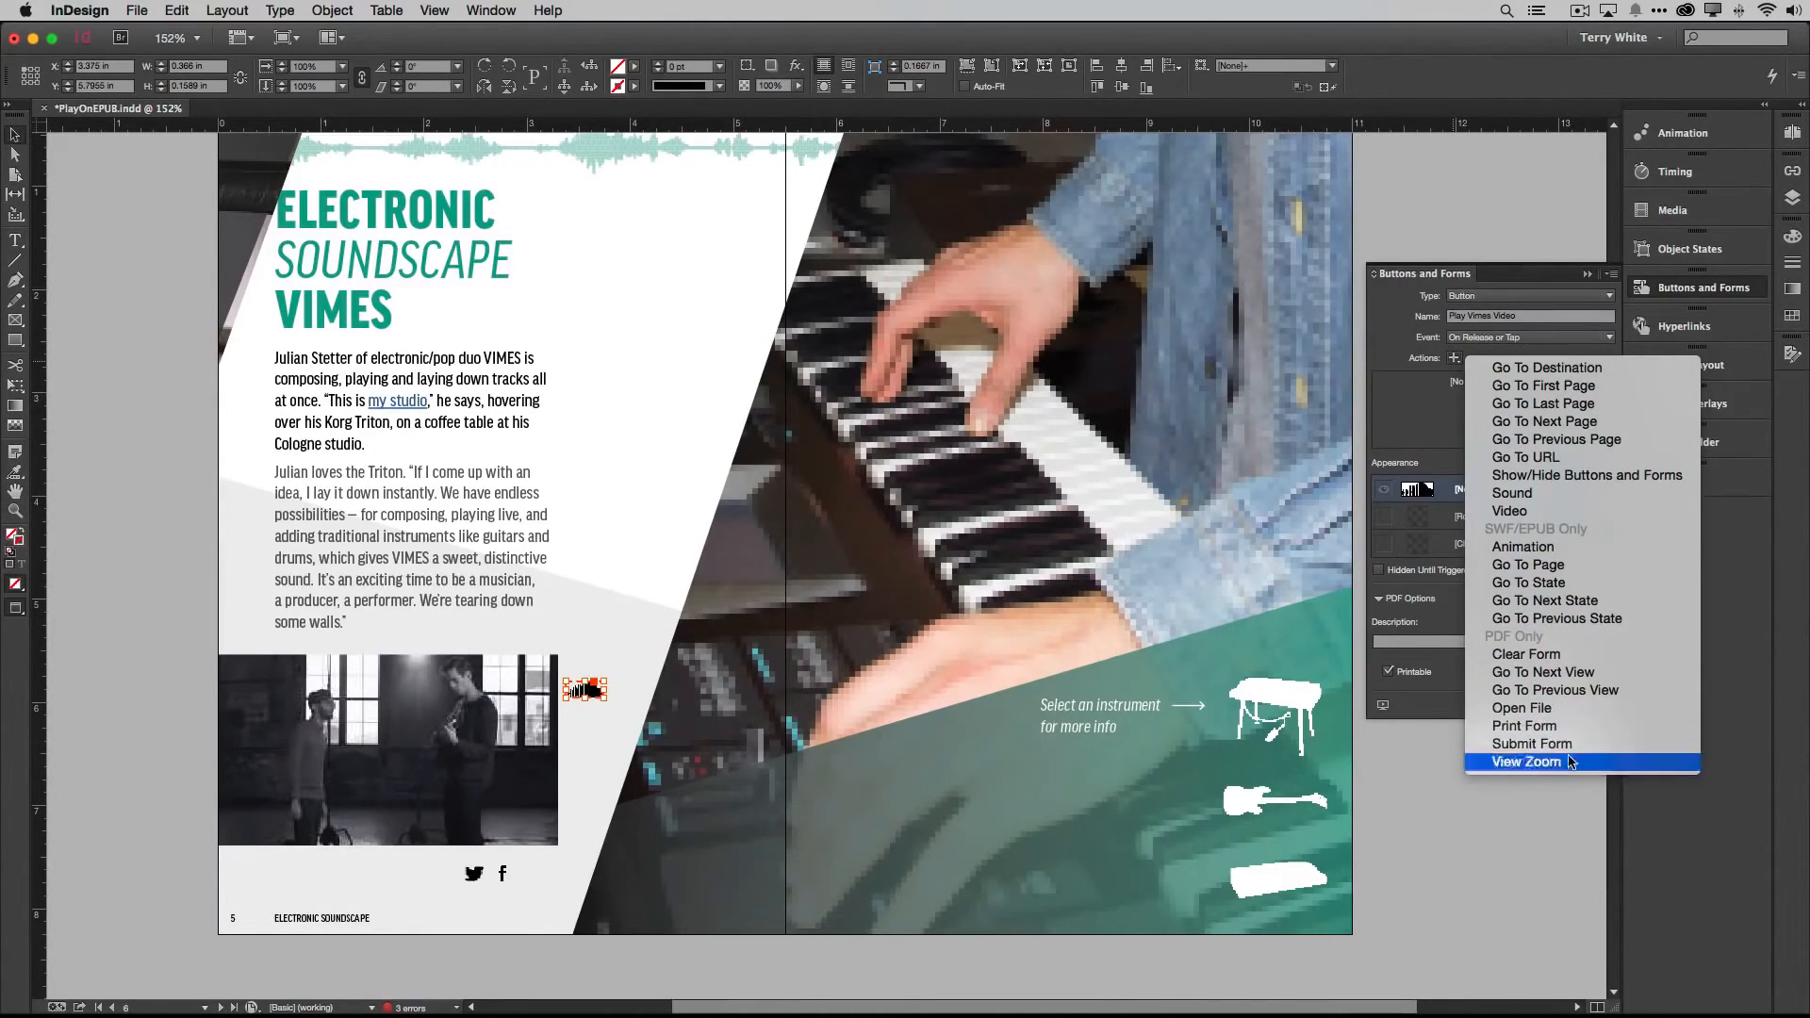
{"action": "left_click", "coordinate": [1515, 514]}
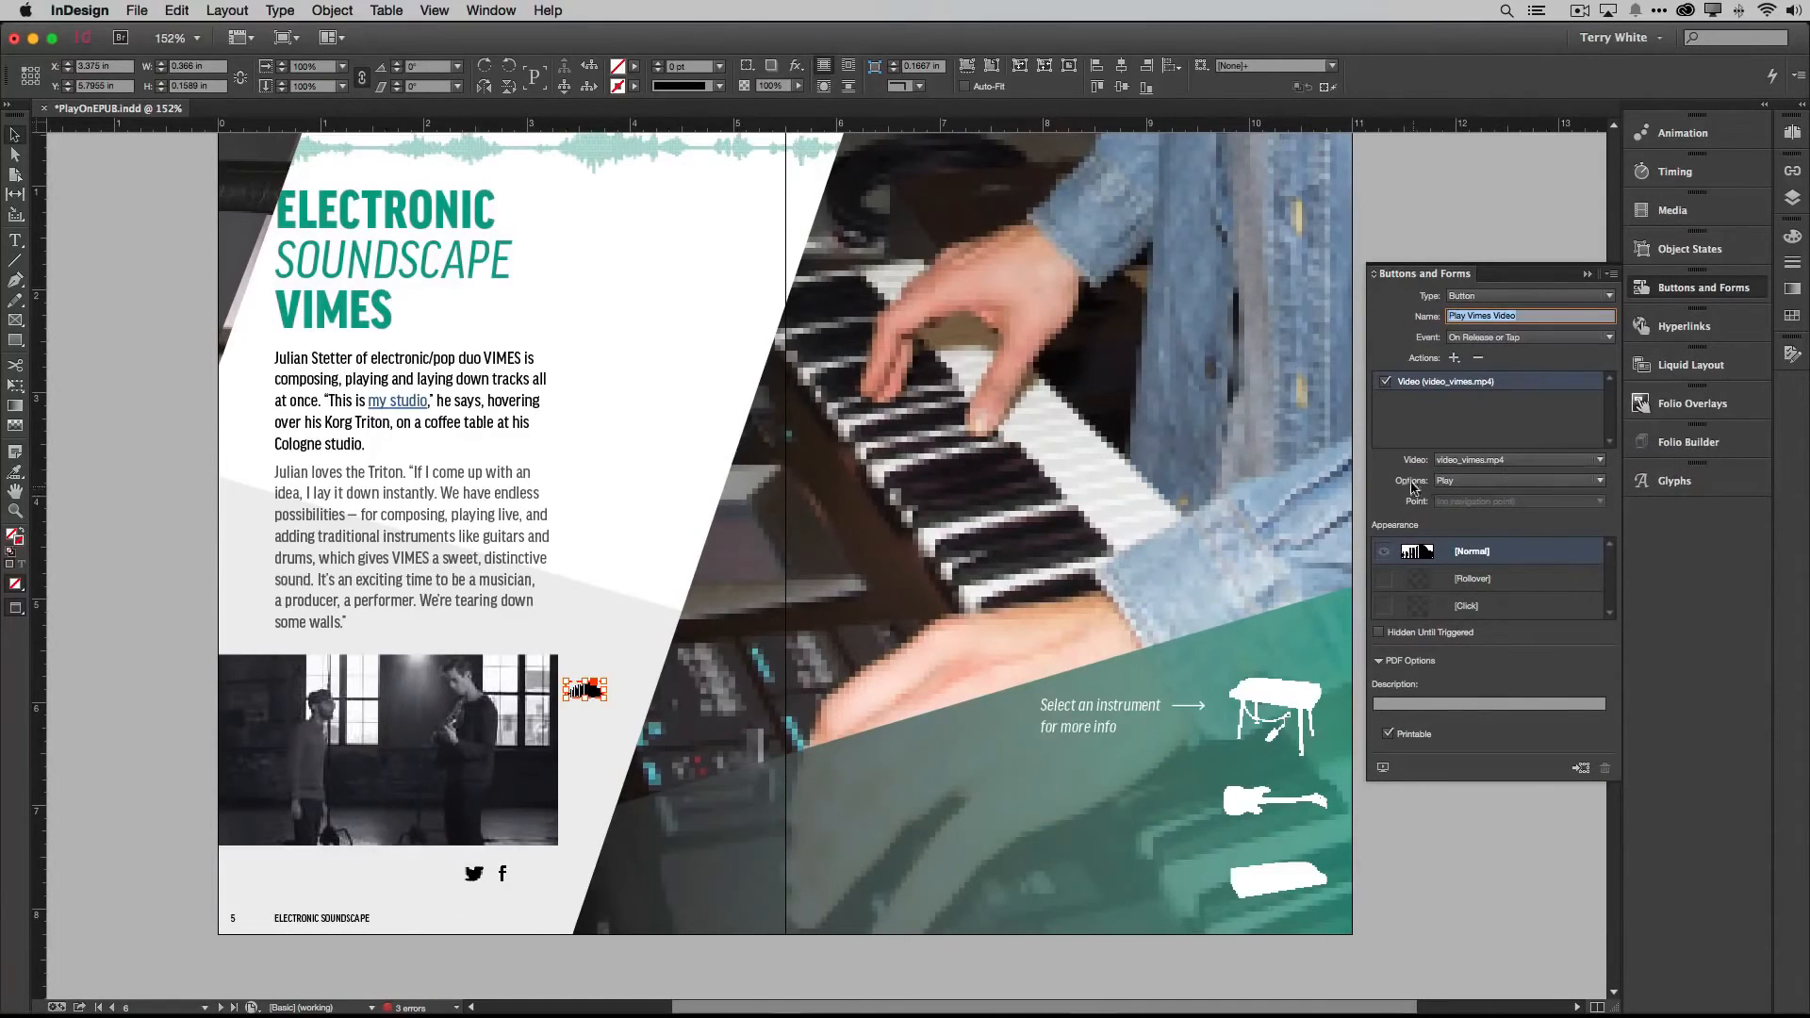
{"action": "left_click", "coordinate": [1499, 477]}
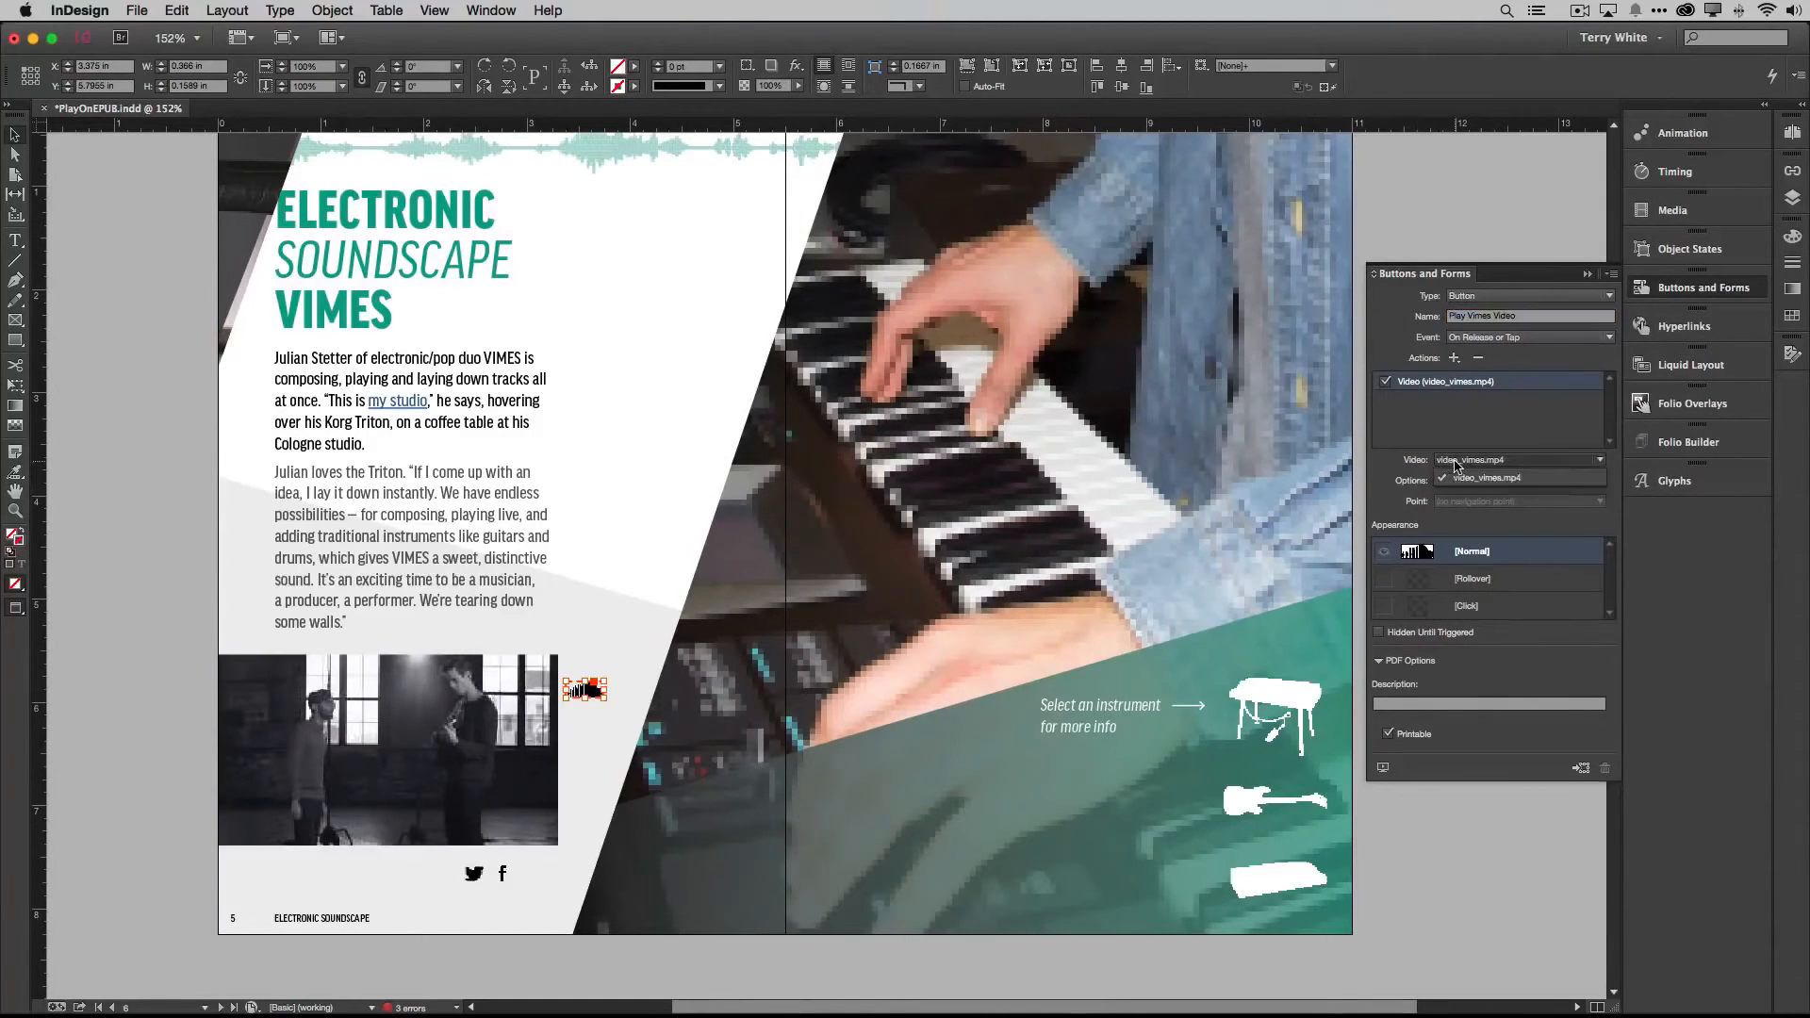
{"action": "left_click", "coordinate": [1517, 507]}
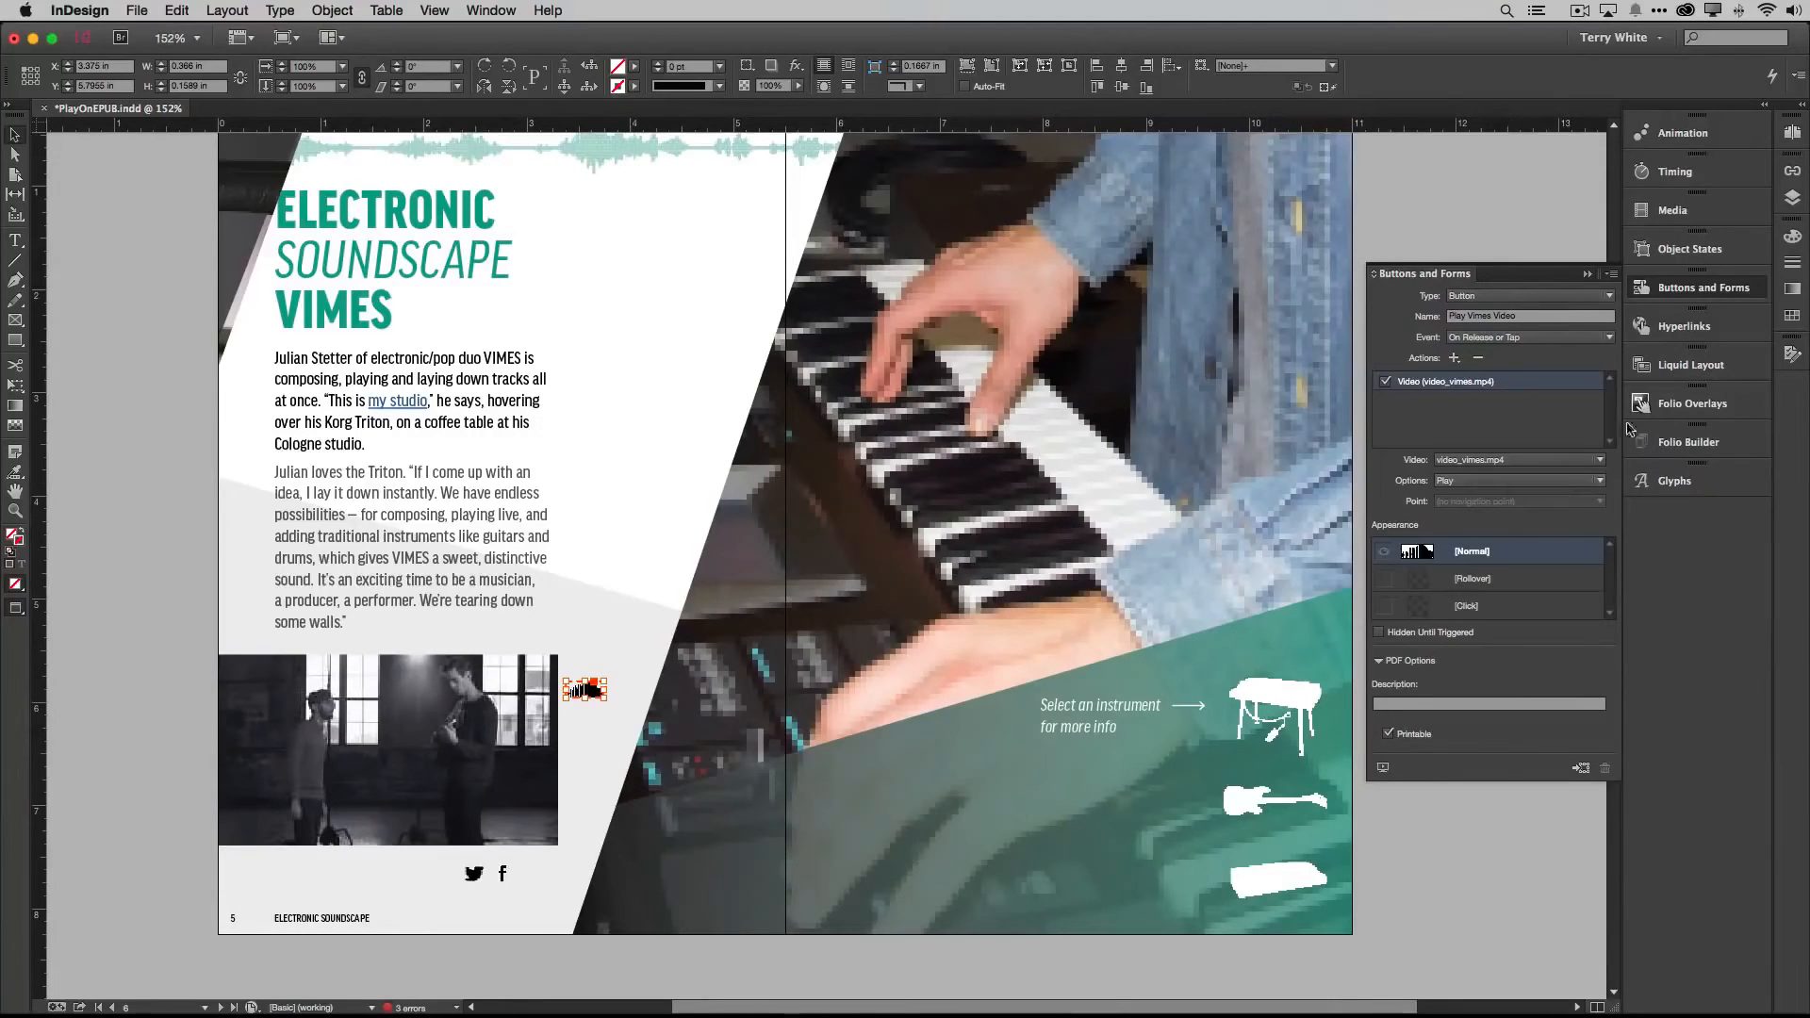
Open the Sample Buttons And Forms library and place round green button 120 beside the introductory paragraph
{"action": "left_click", "coordinate": [1612, 278]}
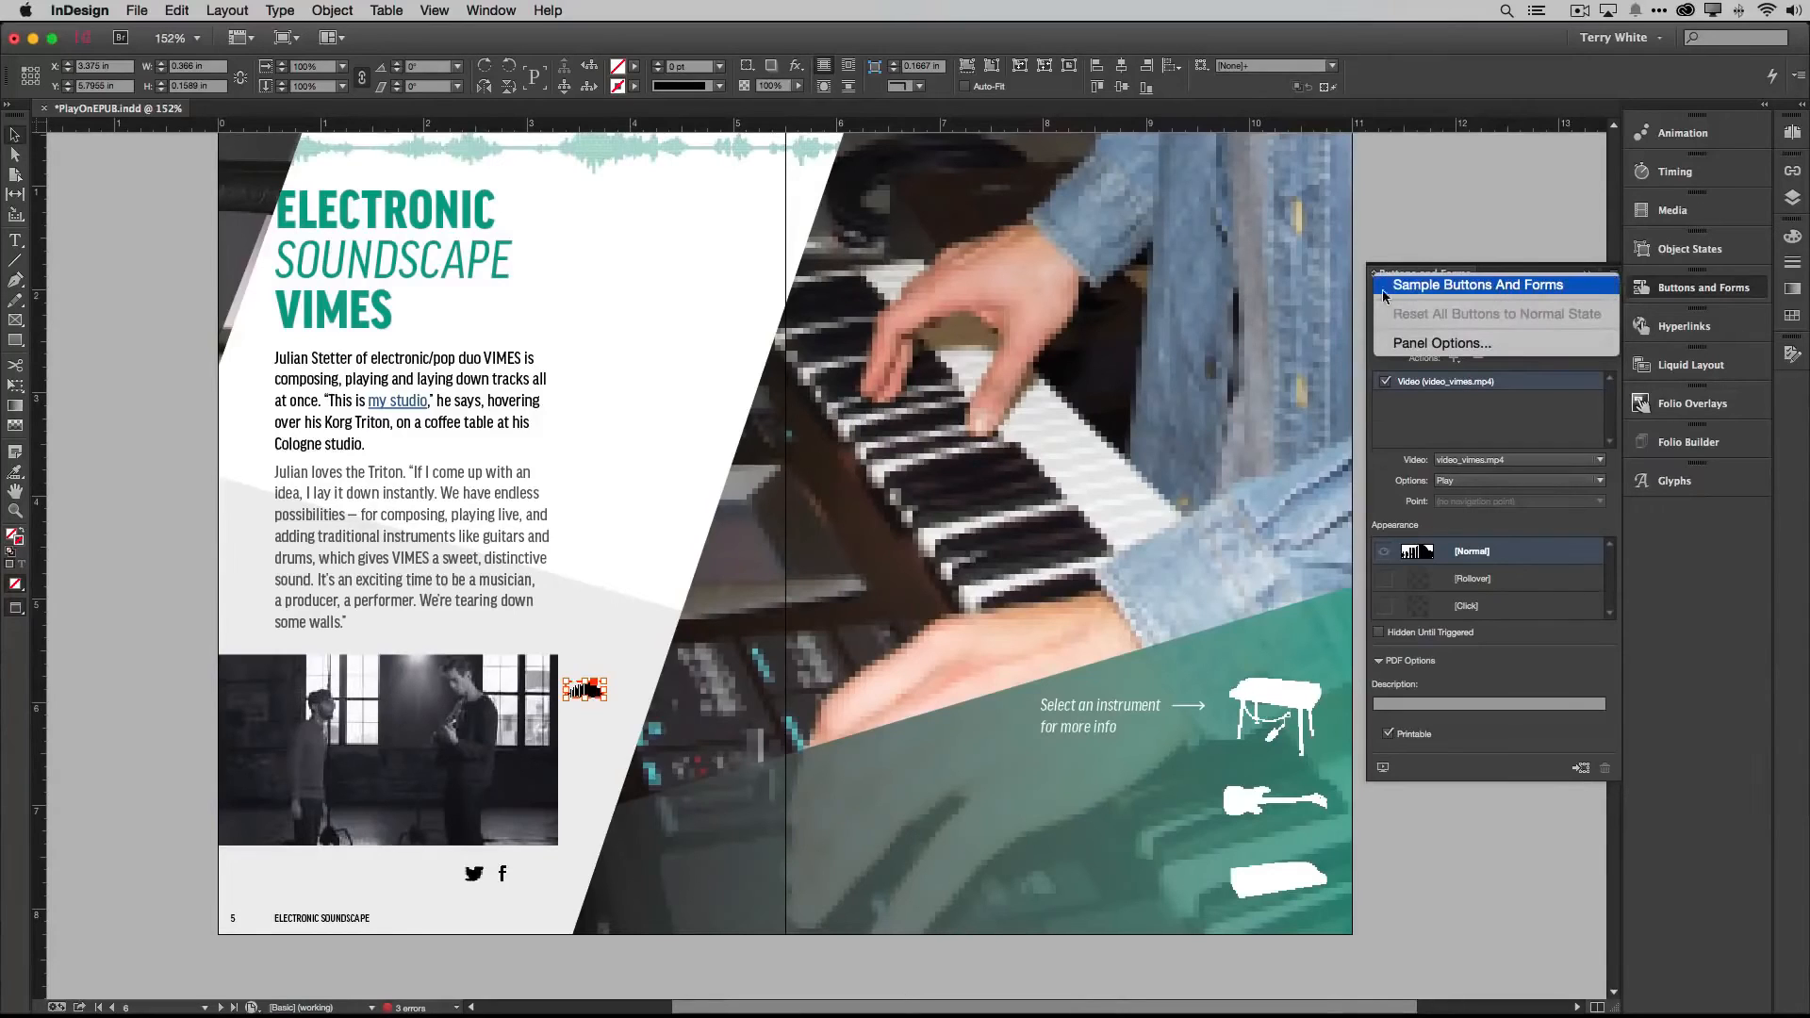
{"action": "left_click", "coordinate": [1540, 287]}
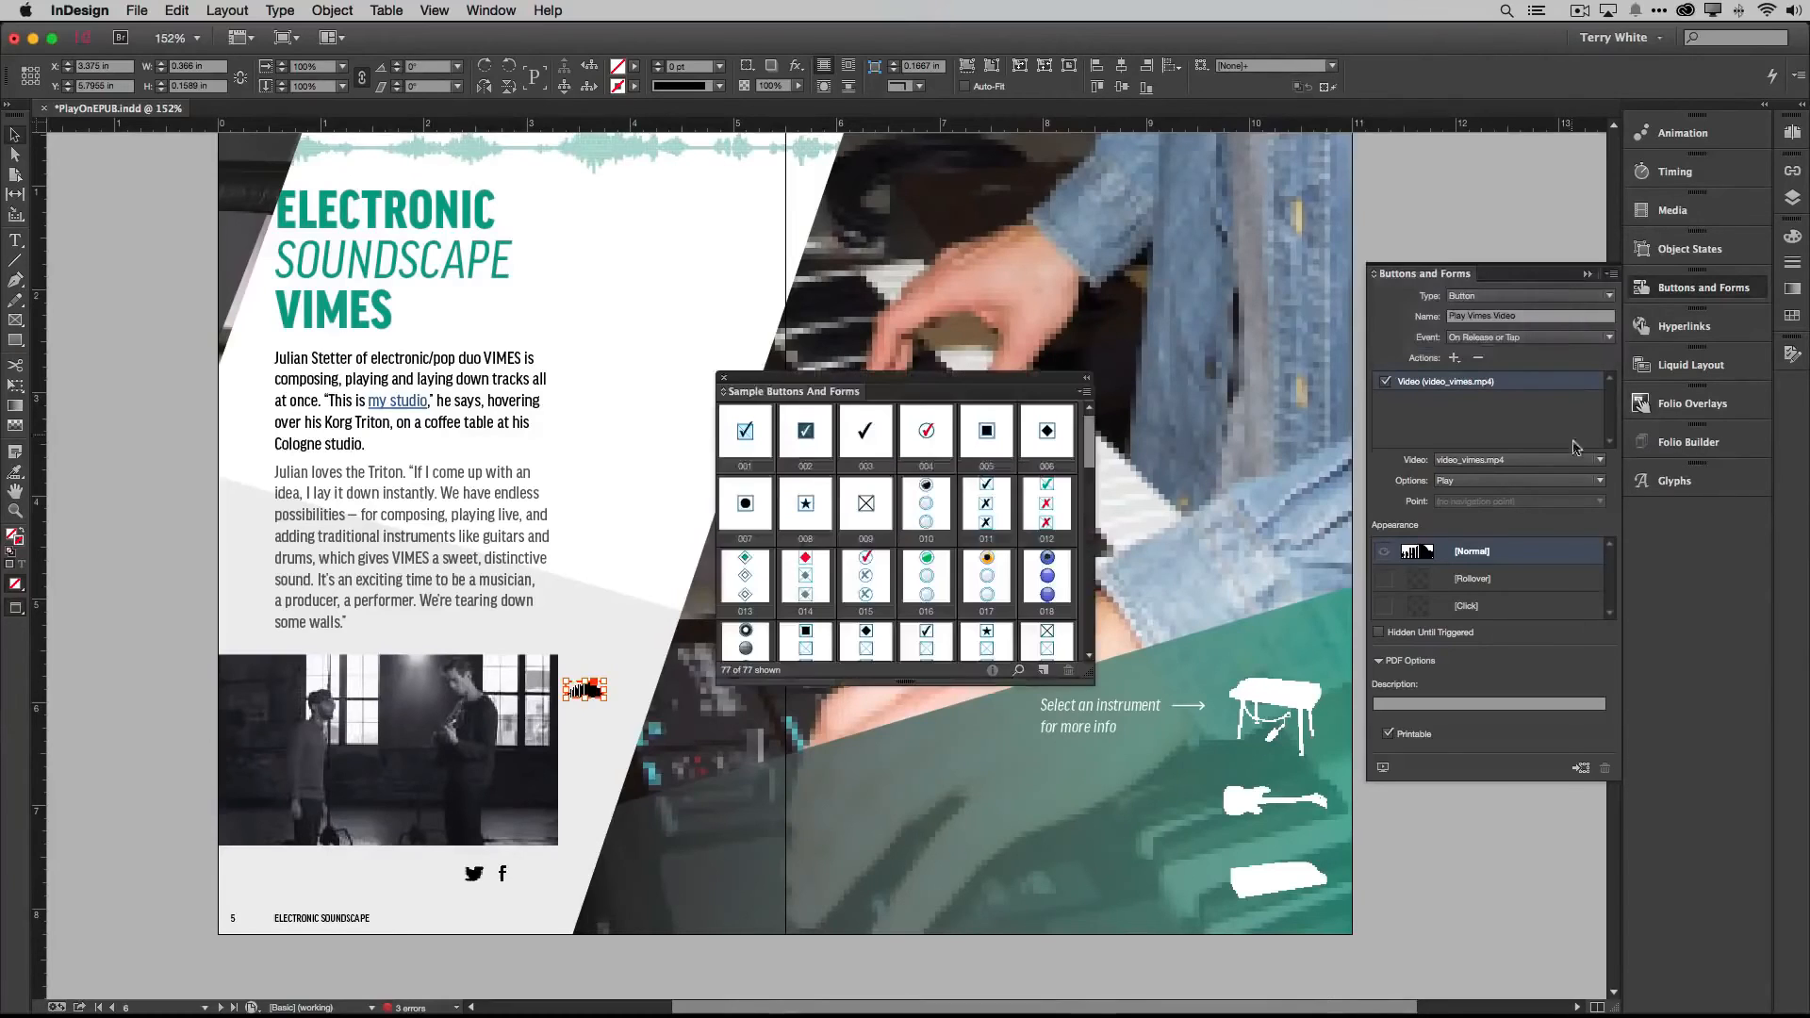
{"action": "left_click_drag", "start_coordinate": [967, 390], "coordinate": [1248, 273]}
{"action": "scroll", "coordinate": [1256, 387], "scroll_direction": "down", "scroll_amount": 5}
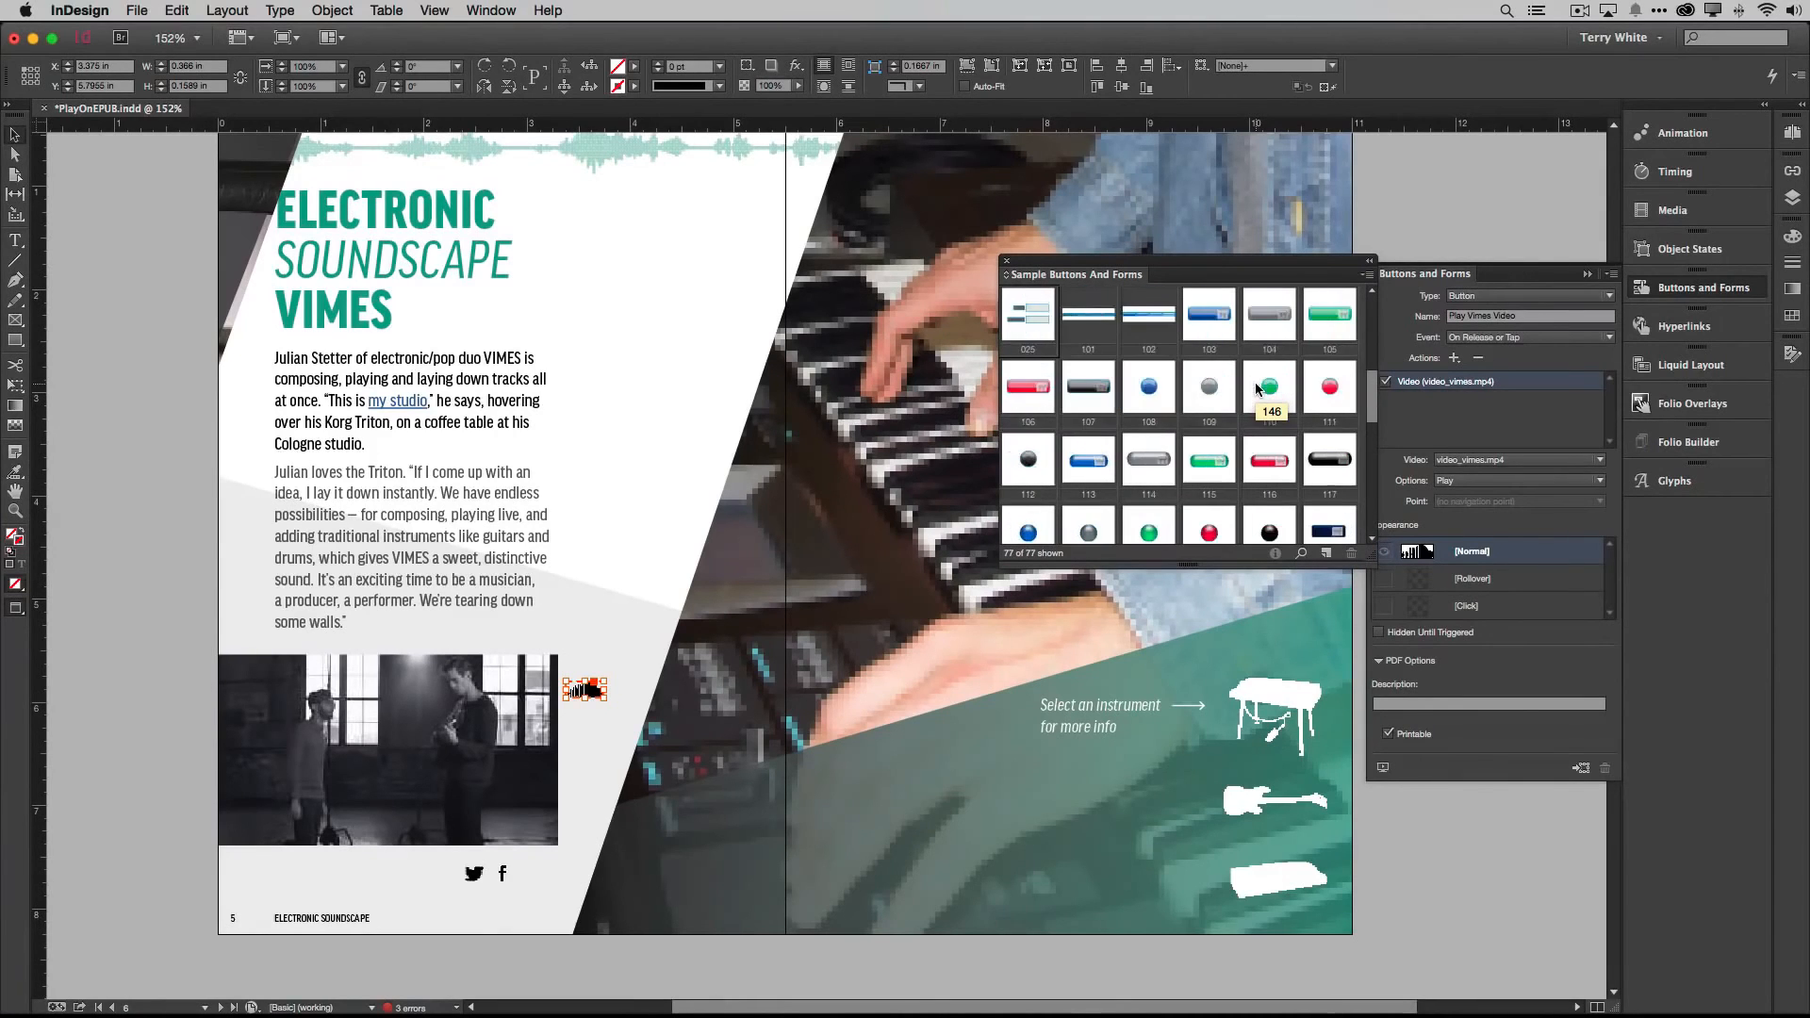
{"action": "scroll", "coordinate": [1256, 387], "scroll_direction": "down", "scroll_amount": 2}
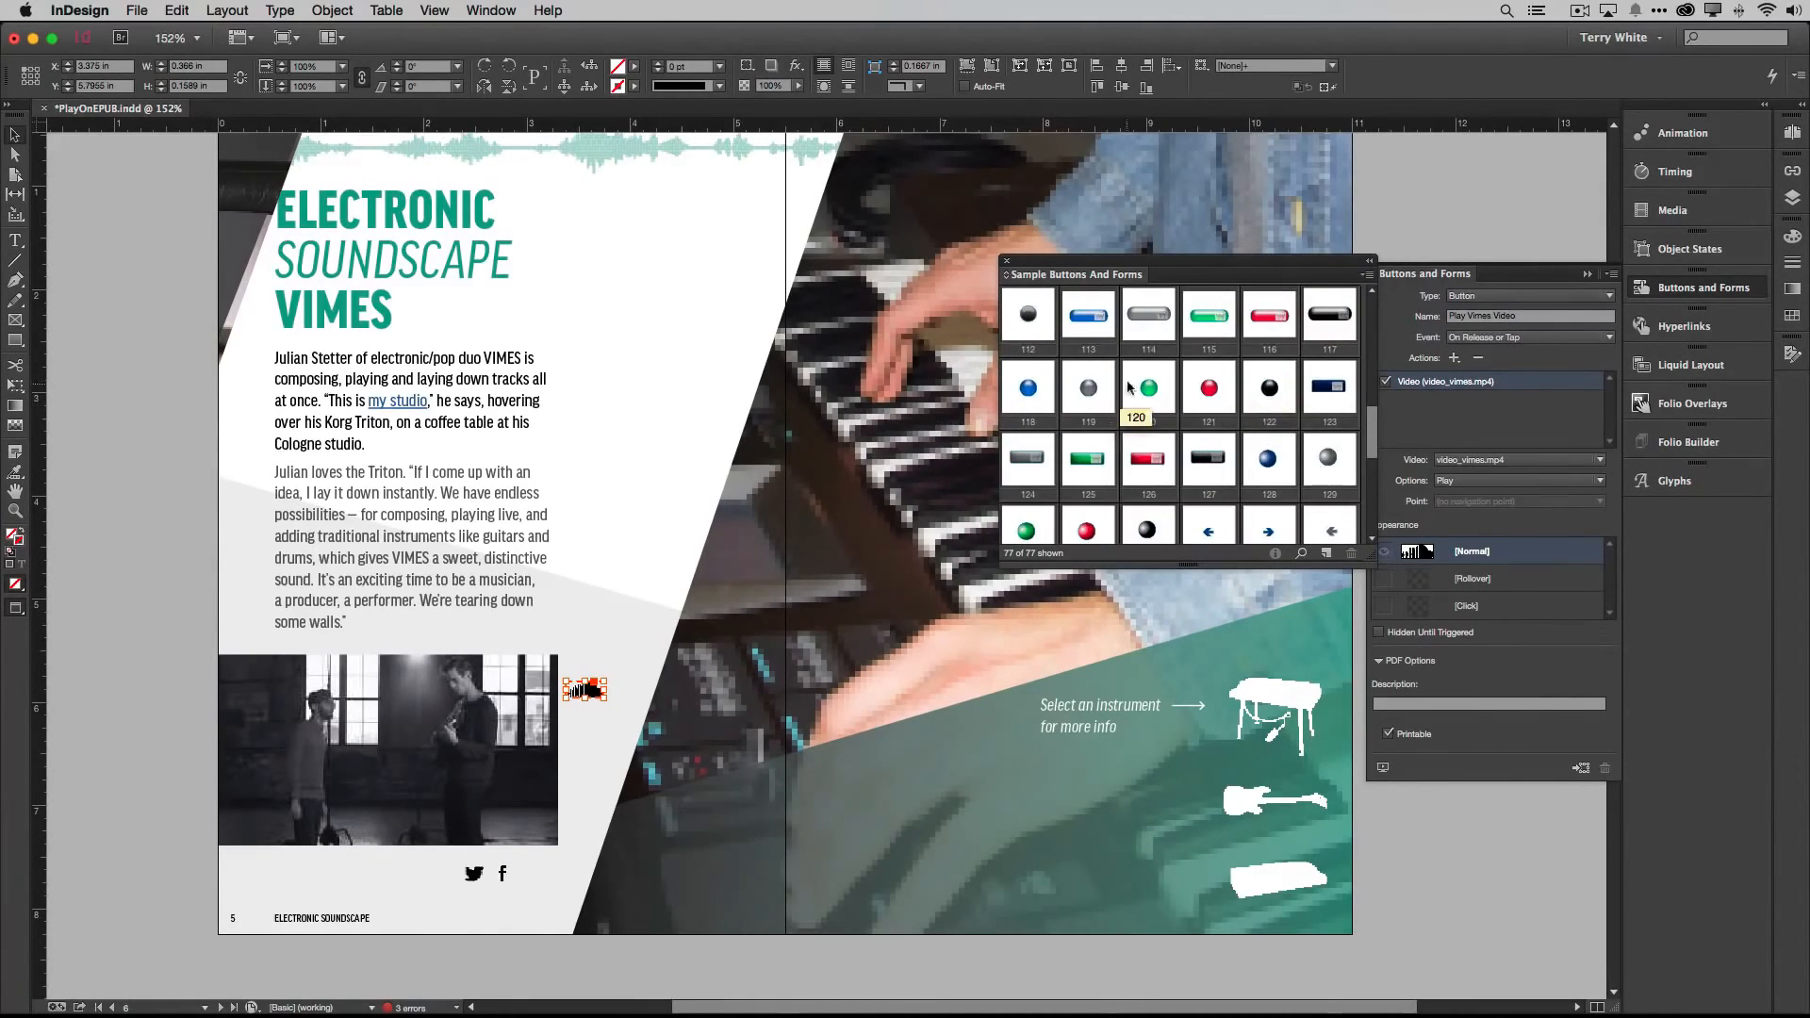
{"action": "left_click_drag", "start_coordinate": [1148, 387], "coordinate": [589, 393]}
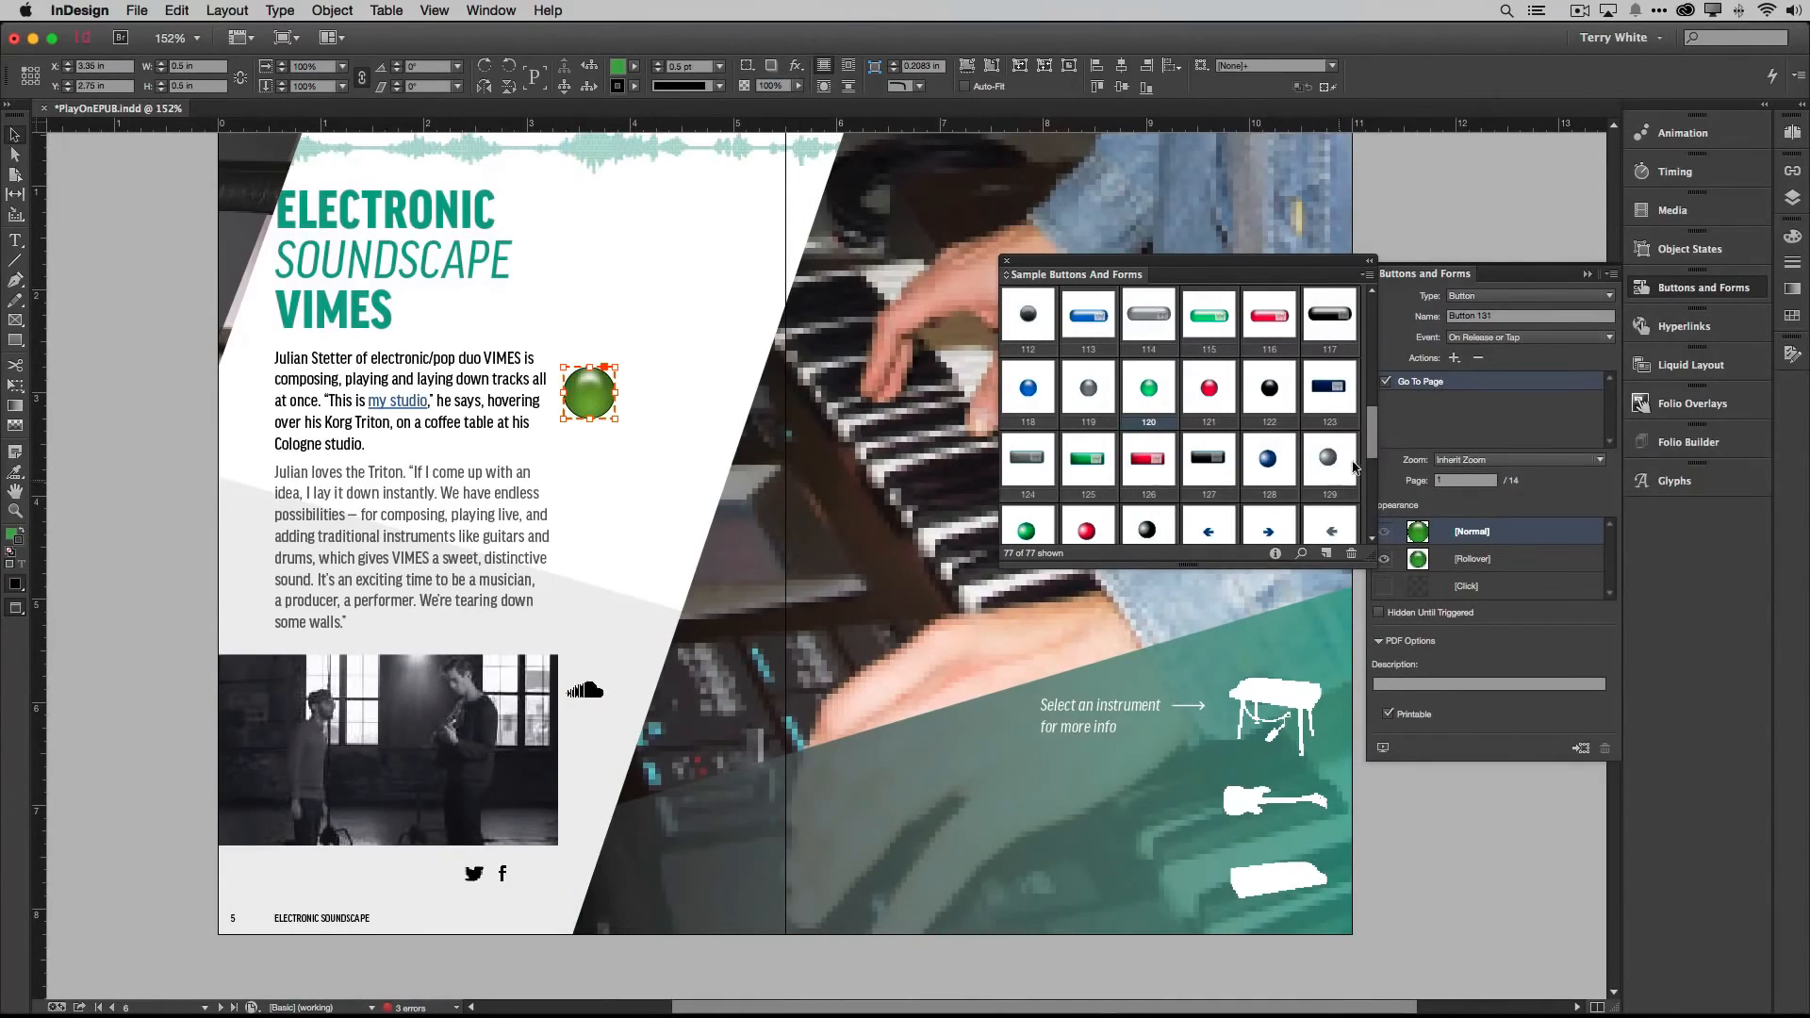
Place sample check mark 003 beside the VIMES headline and rectangular green button 115 just above the SoundCloud icon
{"action": "left_click_drag", "start_coordinate": [1369, 454], "coordinate": [1360, 320]}
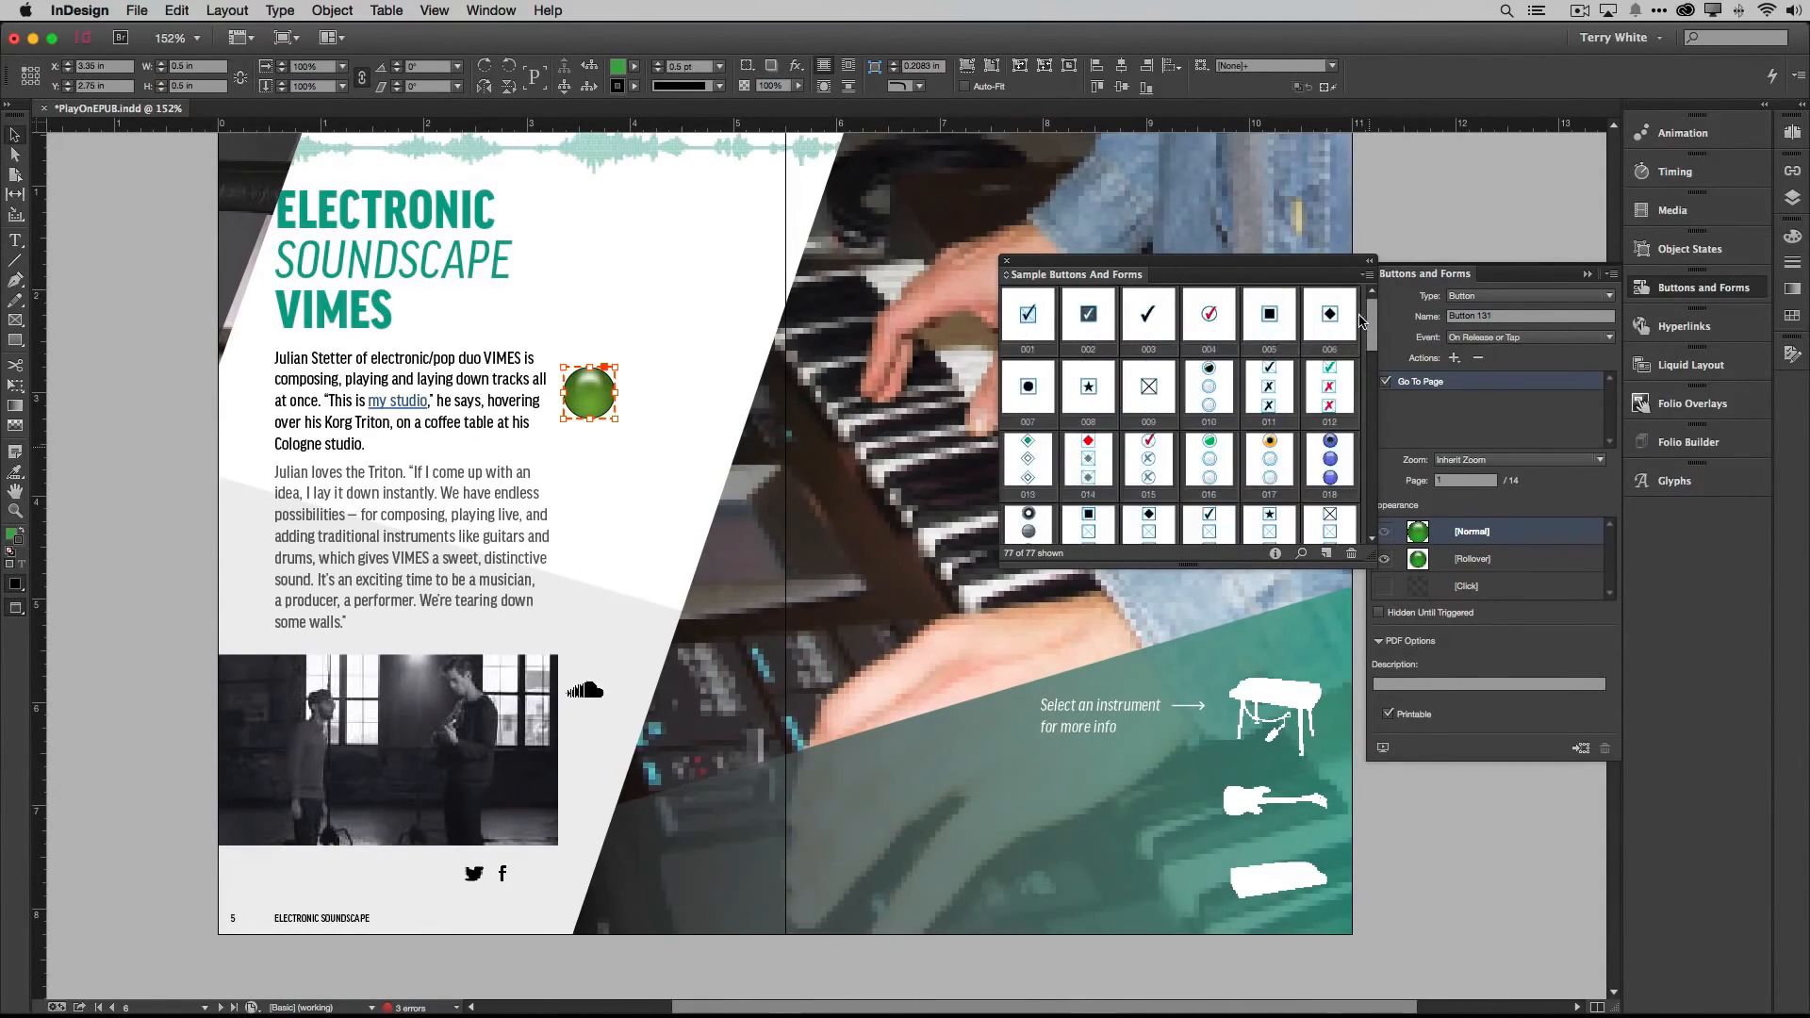
{"action": "left_click_drag", "start_coordinate": [1155, 325], "coordinate": [583, 300]}
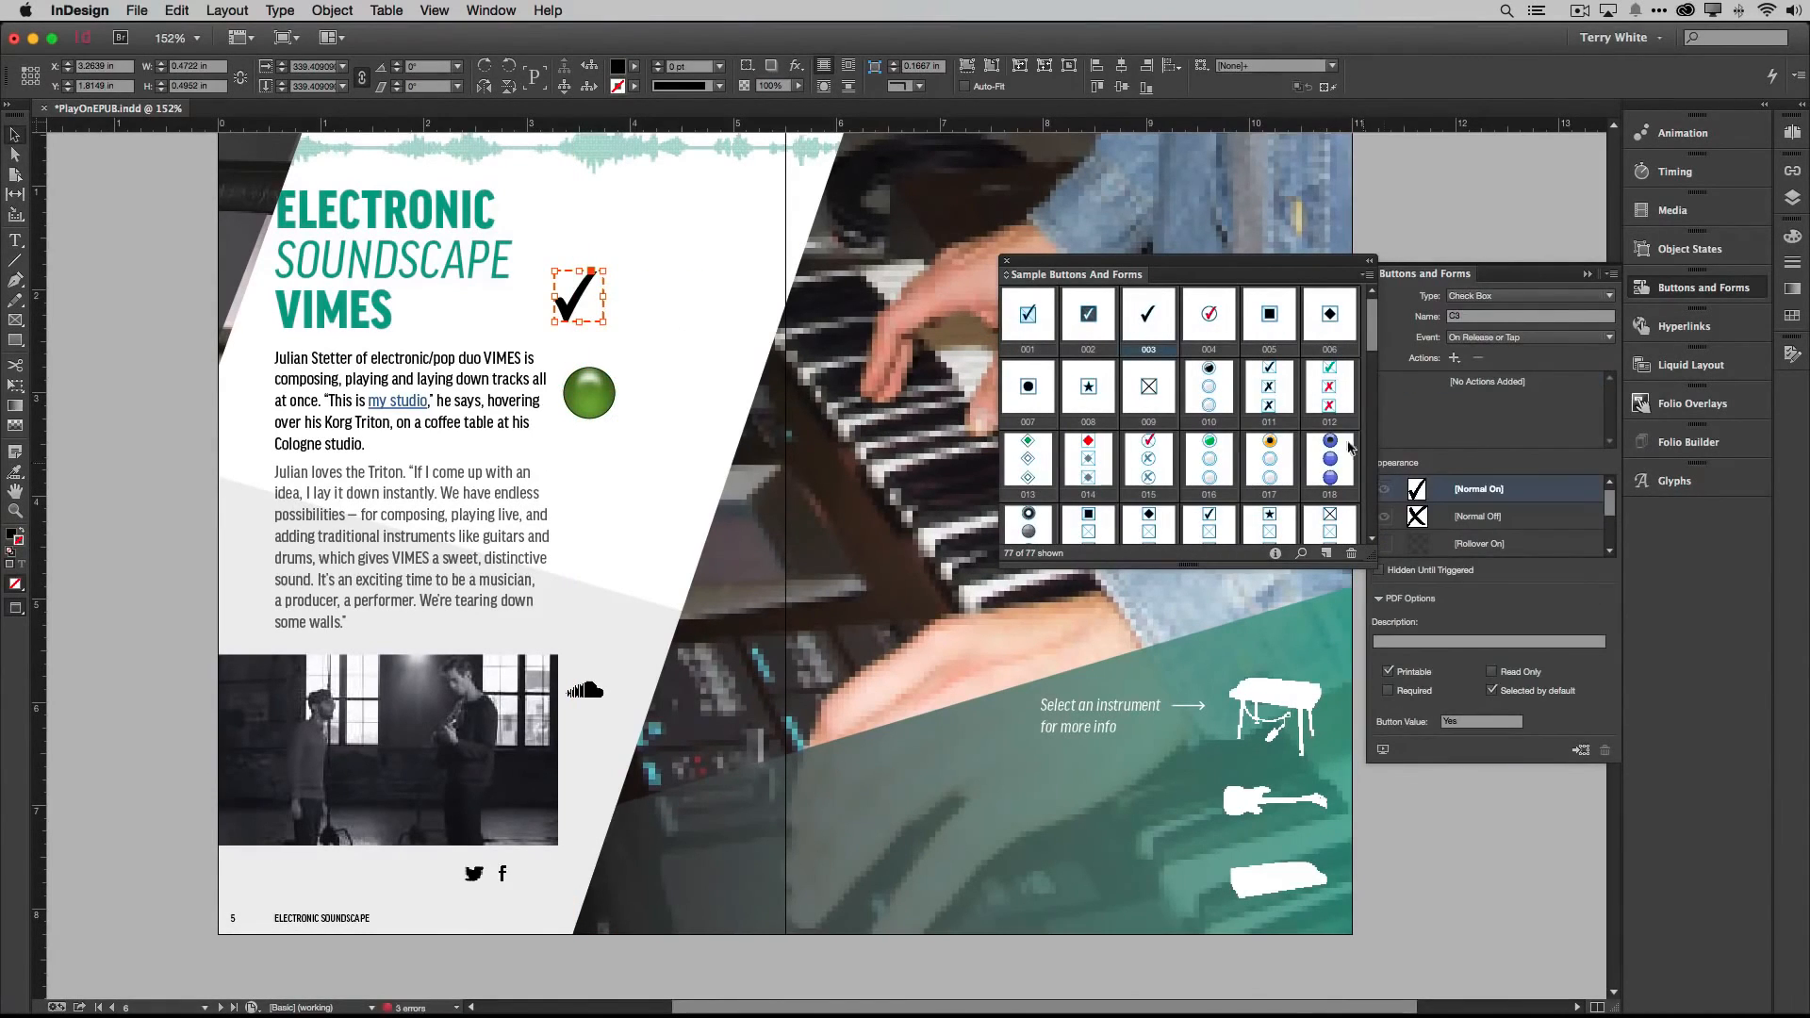
{"action": "left_click_drag", "start_coordinate": [1373, 349], "coordinate": [1373, 435]}
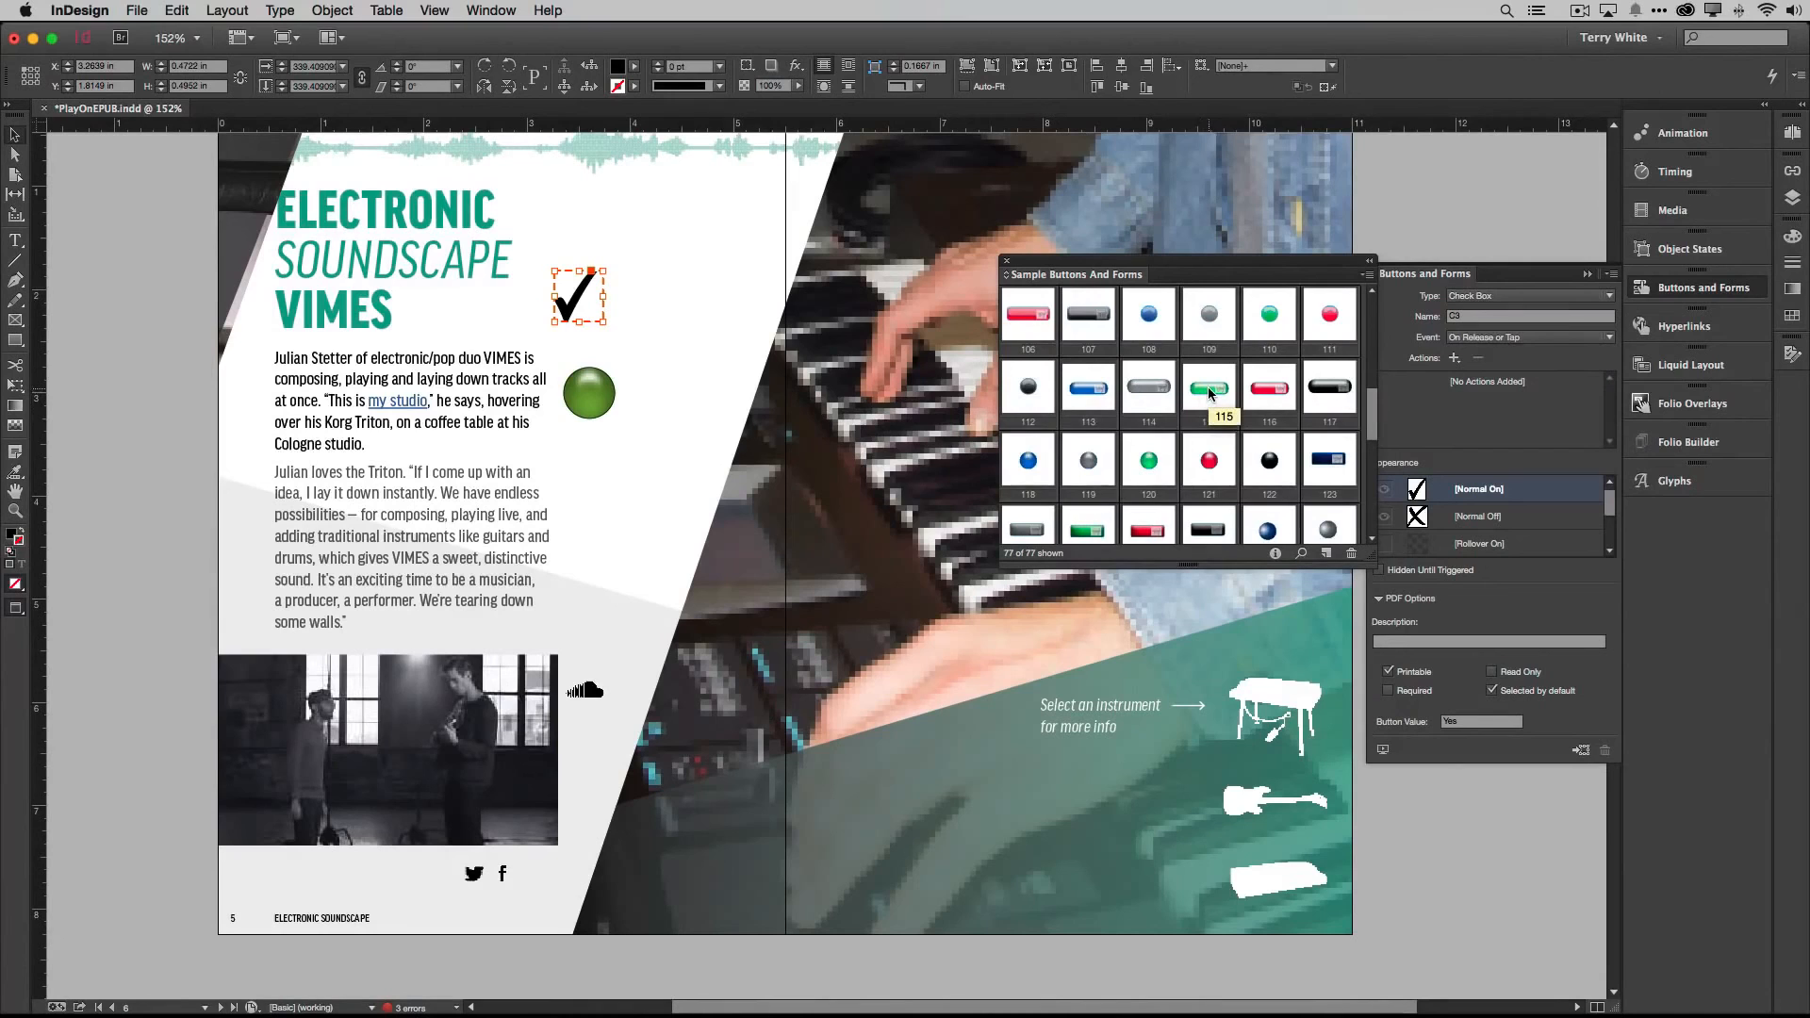
{"action": "left_click_drag", "start_coordinate": [1210, 394], "coordinate": [612, 629]}
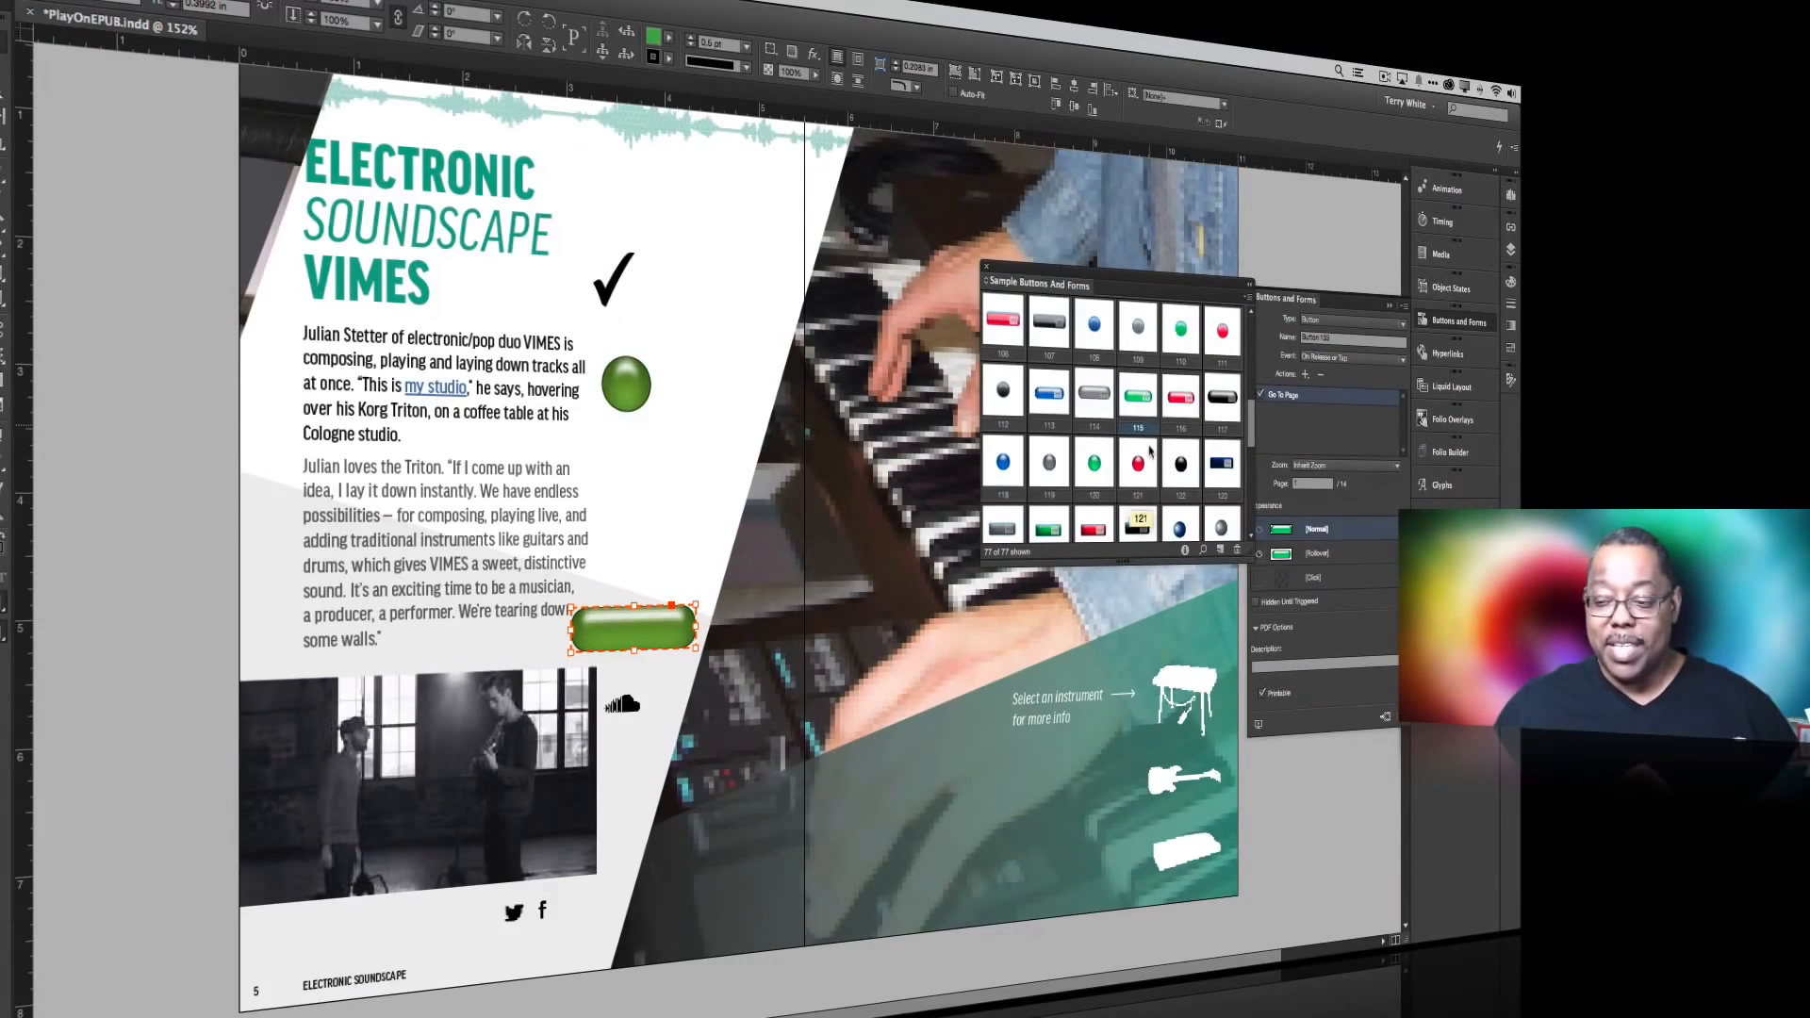
{"action": "scroll", "coordinate": [1149, 452], "scroll_direction": "down", "scroll_amount": 5}
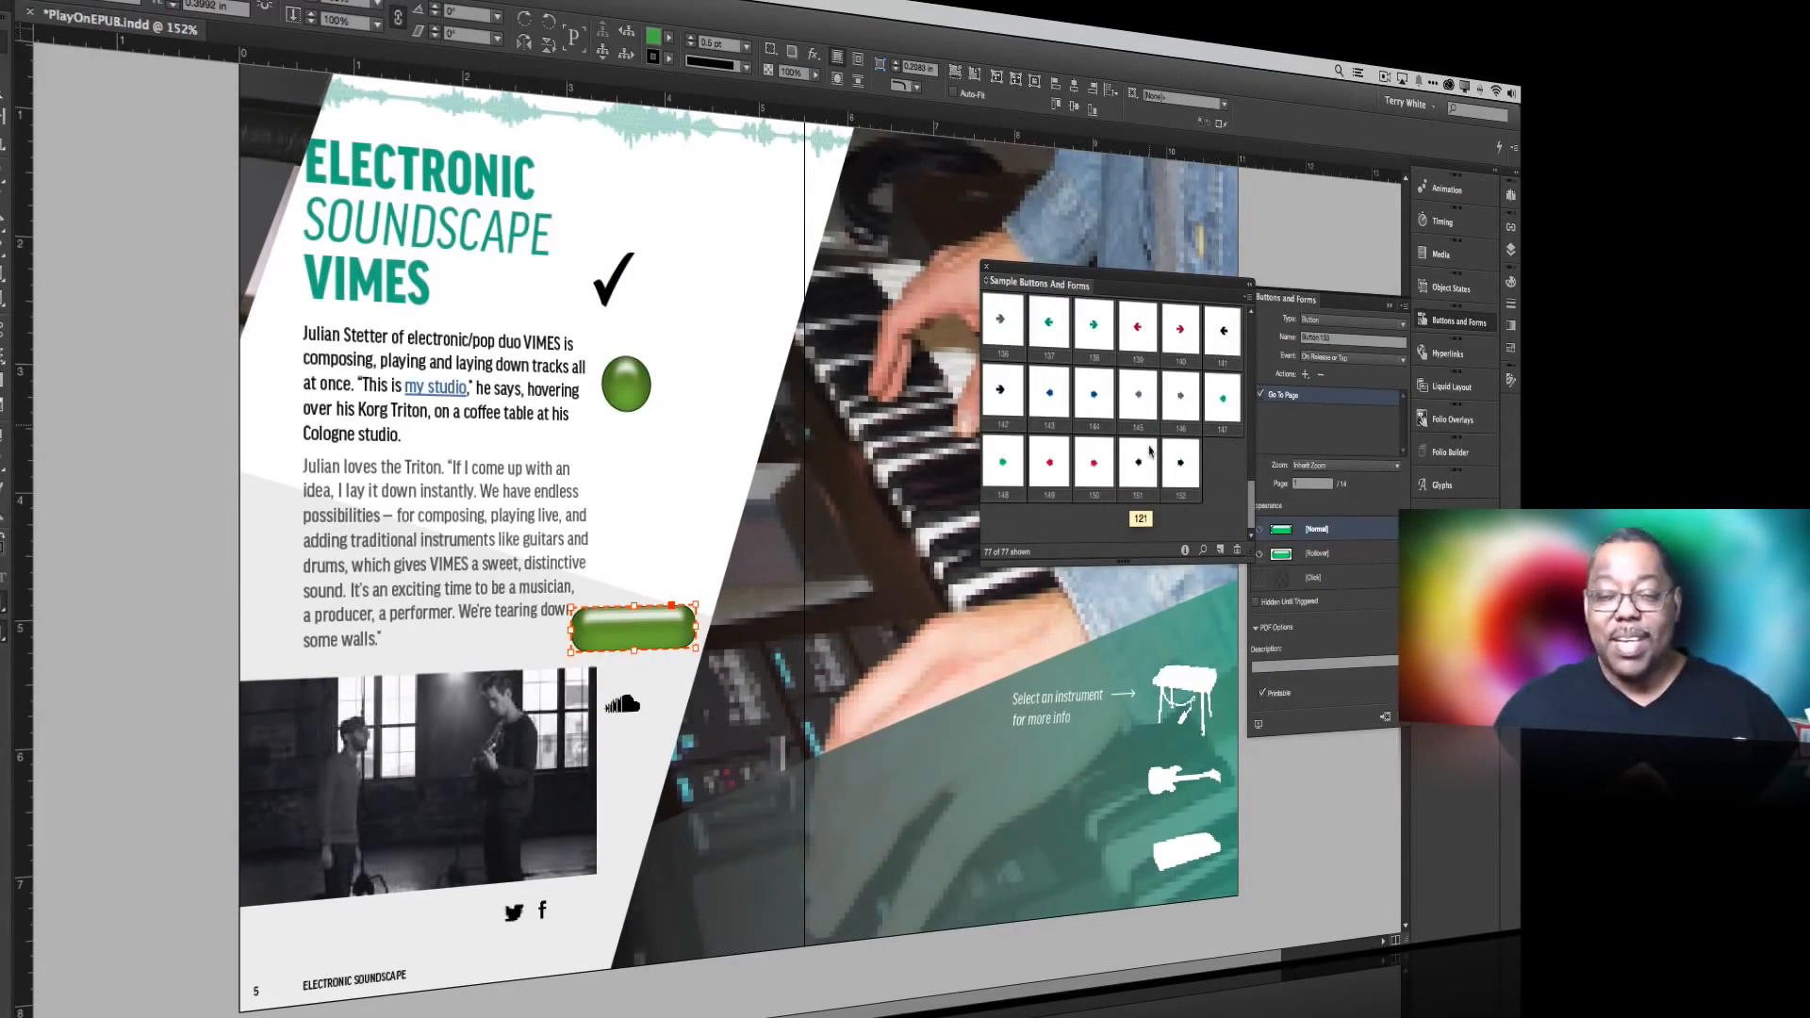